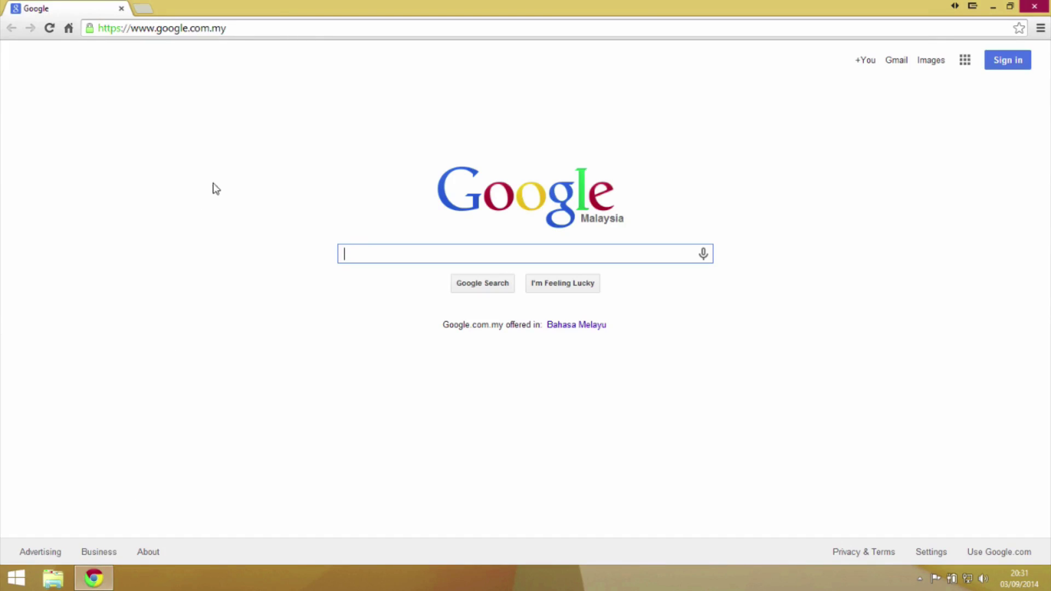
Replace the Chrome address with 192.168.1.1 to load the router panel
click(238, 31)
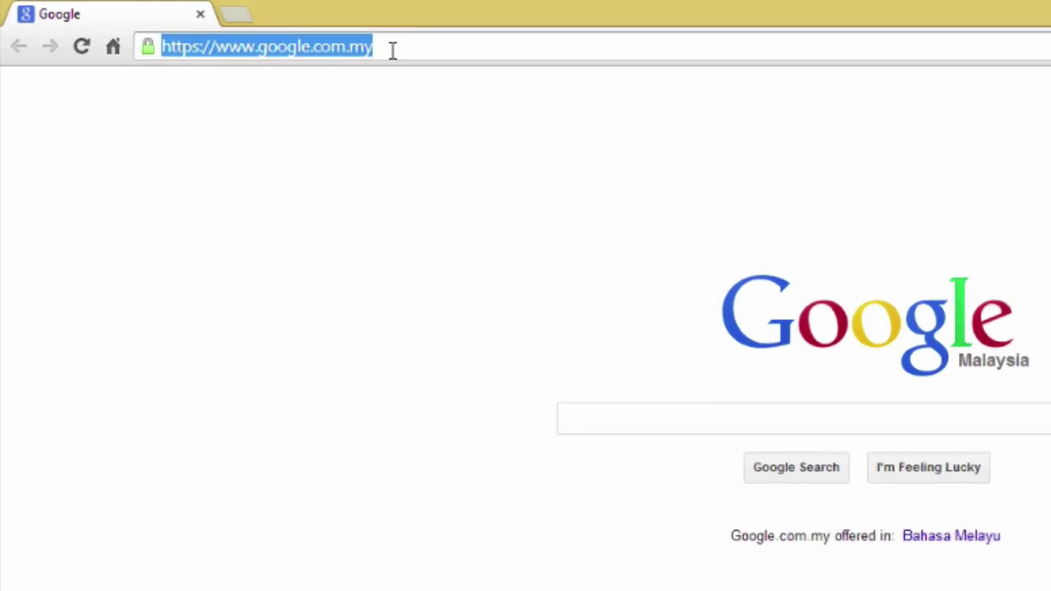
key(BackSpace)
text(19)
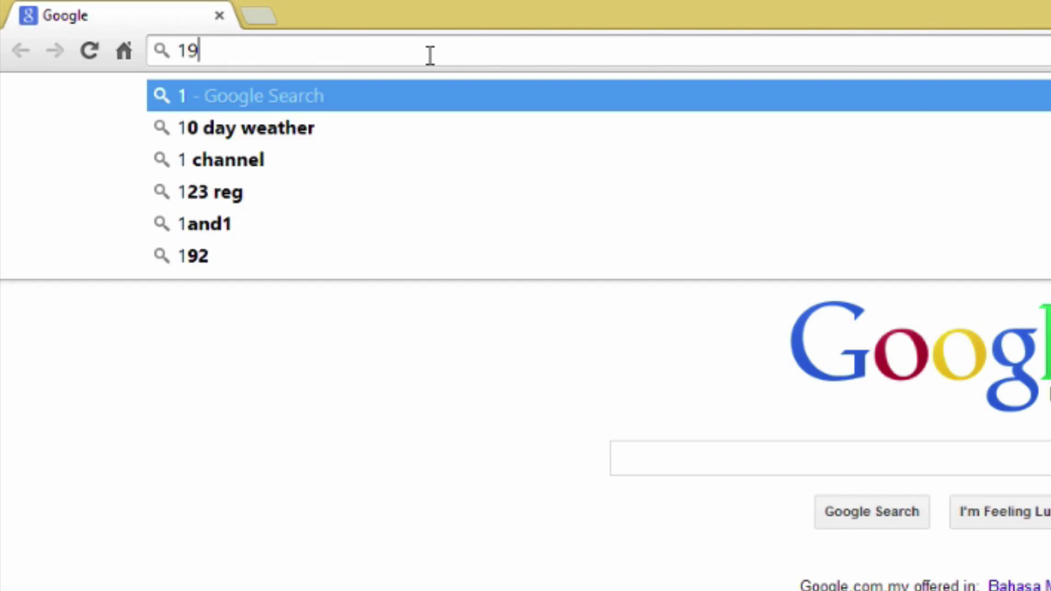
text(2.168)
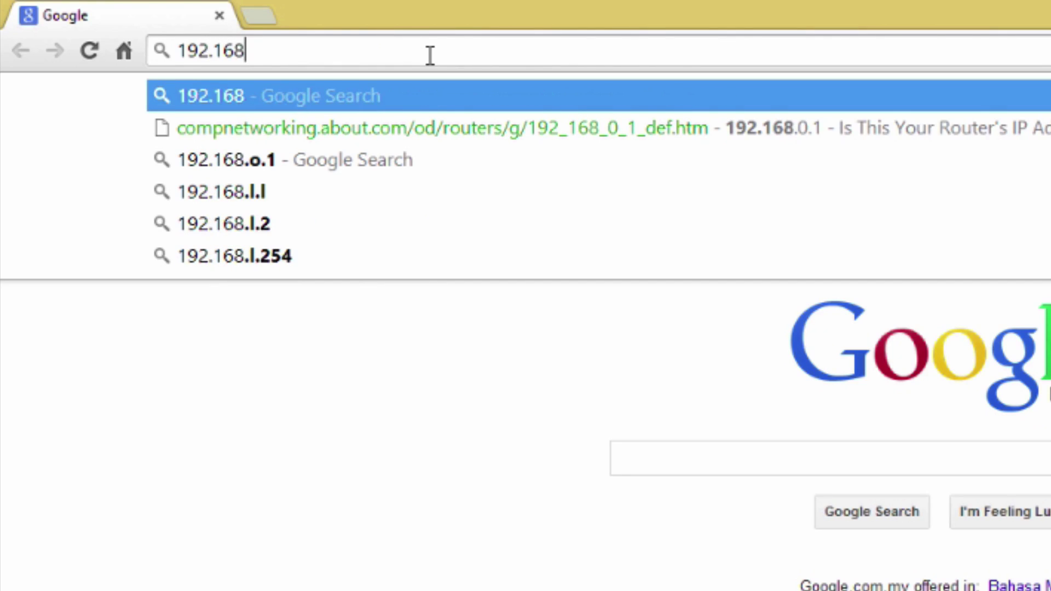
text(.1.1)
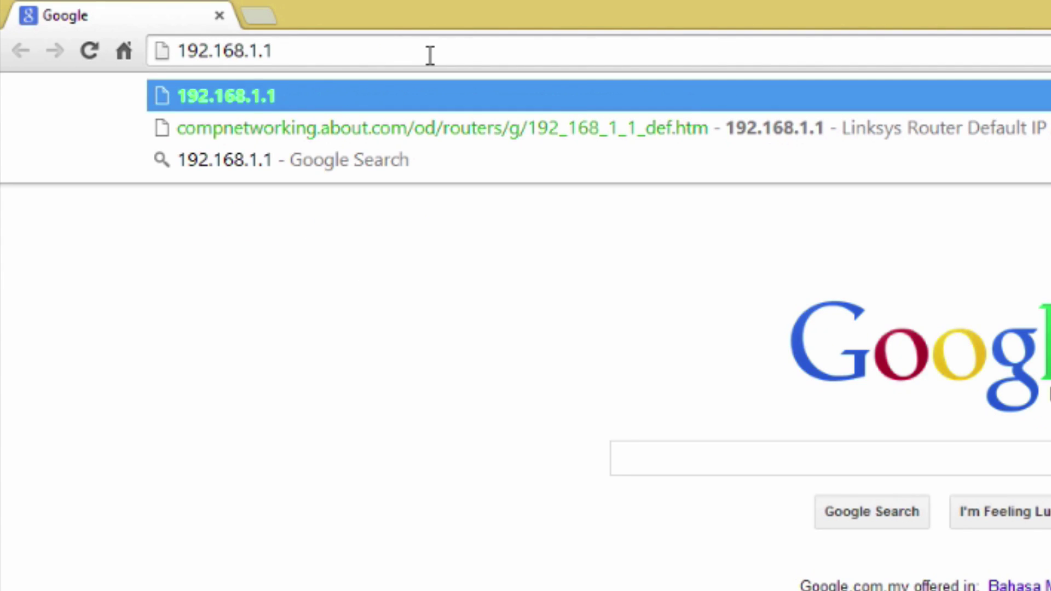
key(Return)
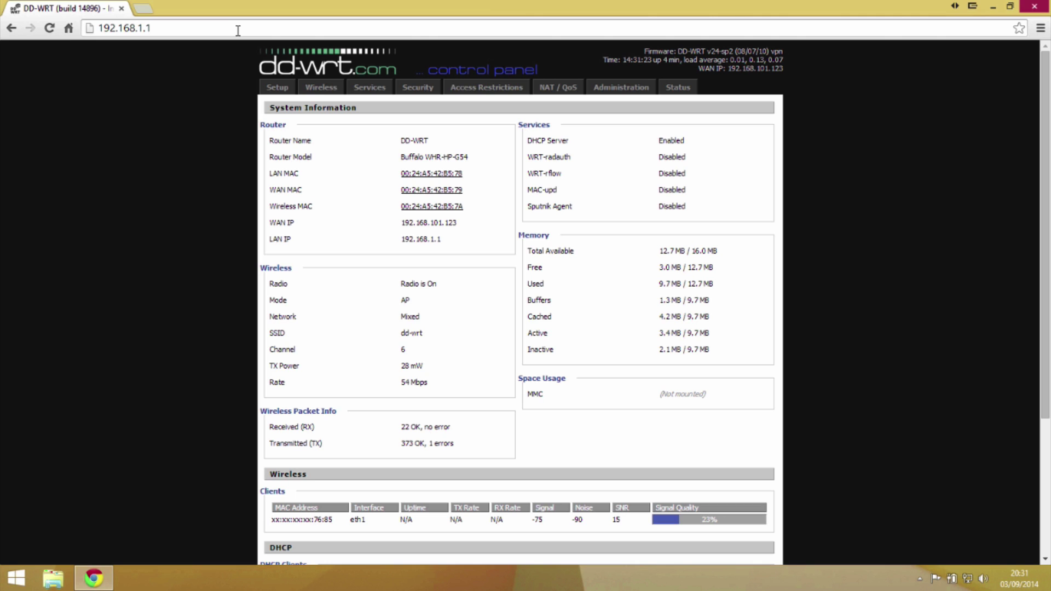
Log in to the Services section as root and go to the VPN sub-tab
click(387, 95)
text(root)
key(Tab)
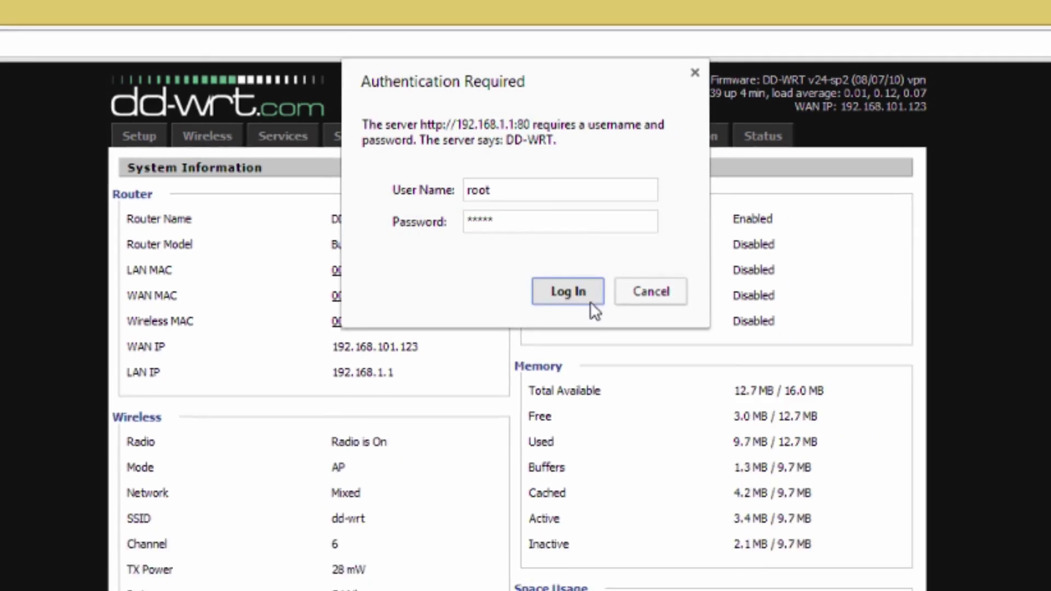
click(602, 350)
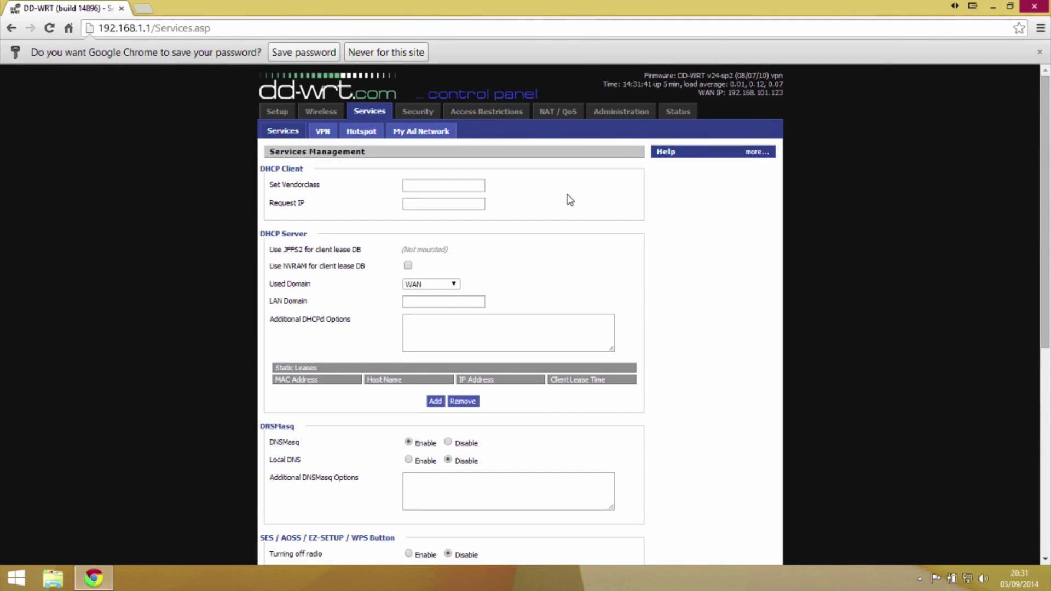
click(334, 137)
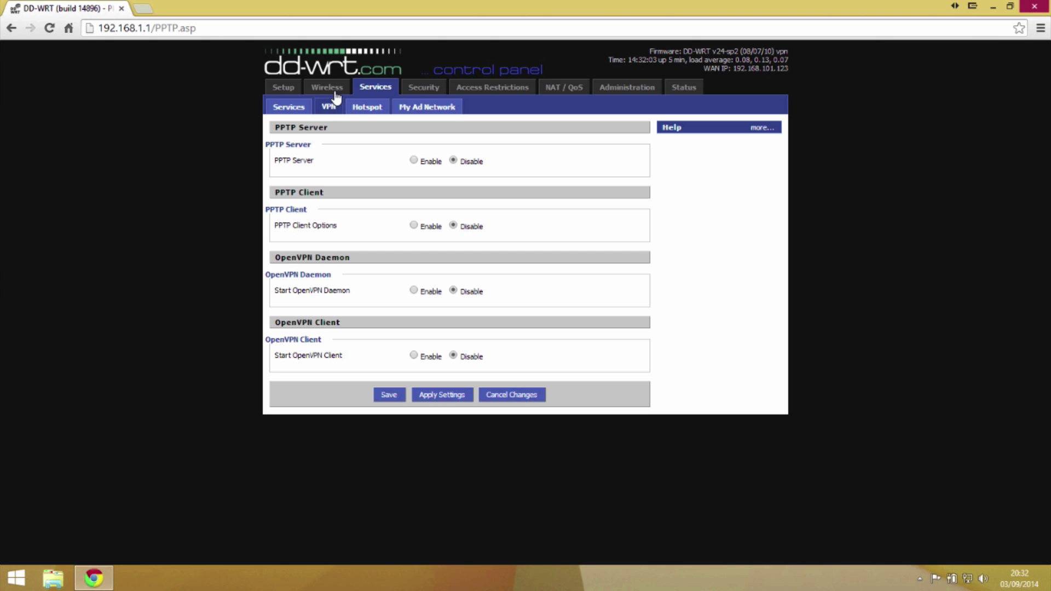
Change the SSID from dd-wrt to DDWRT UK in Wireless Basic Settings and save
click(336, 97)
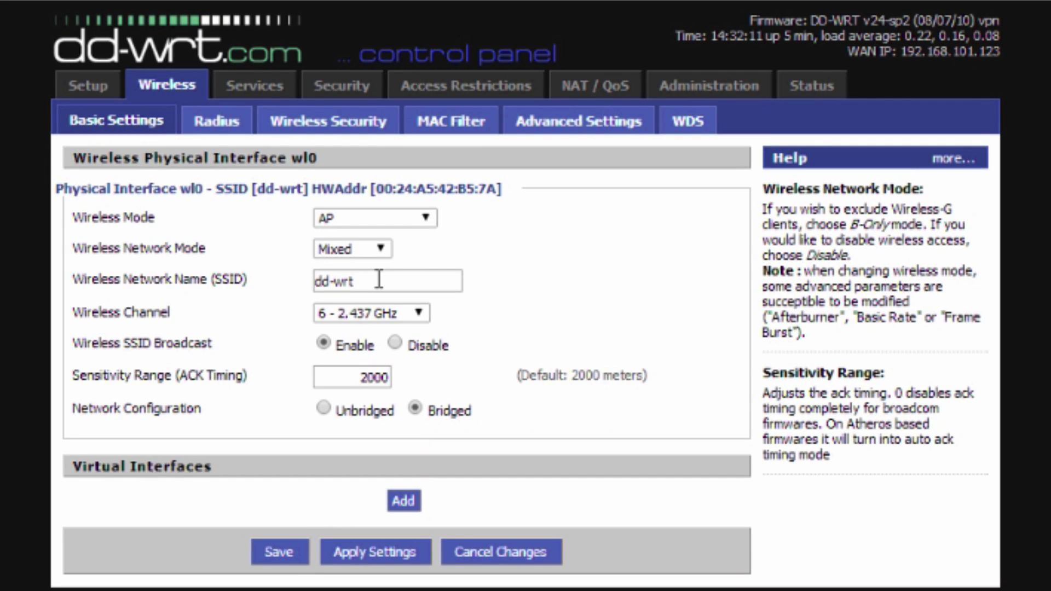
click(379, 281)
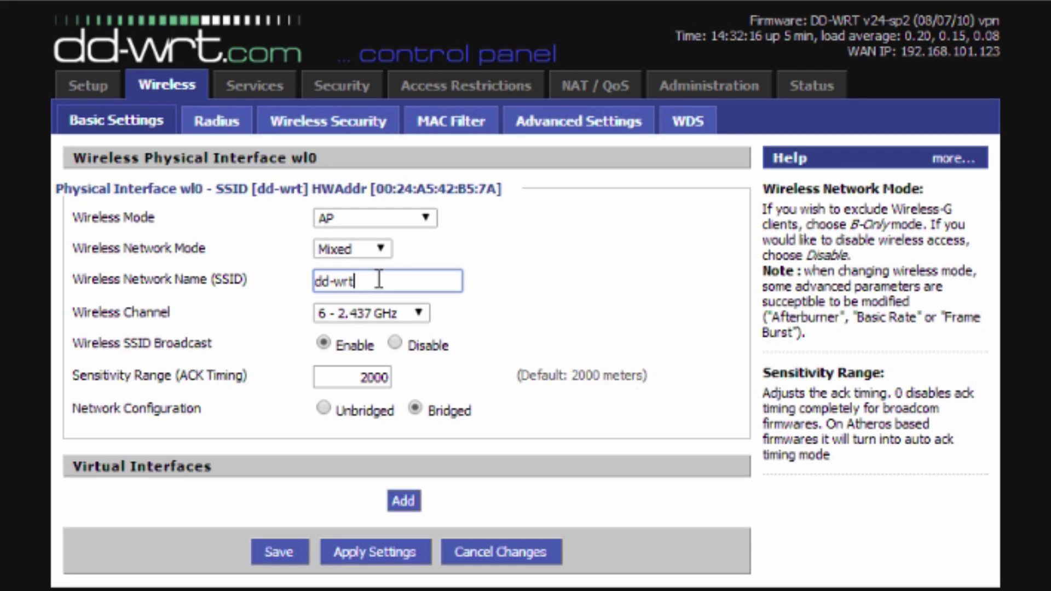
drag(354, 281, 312, 276)
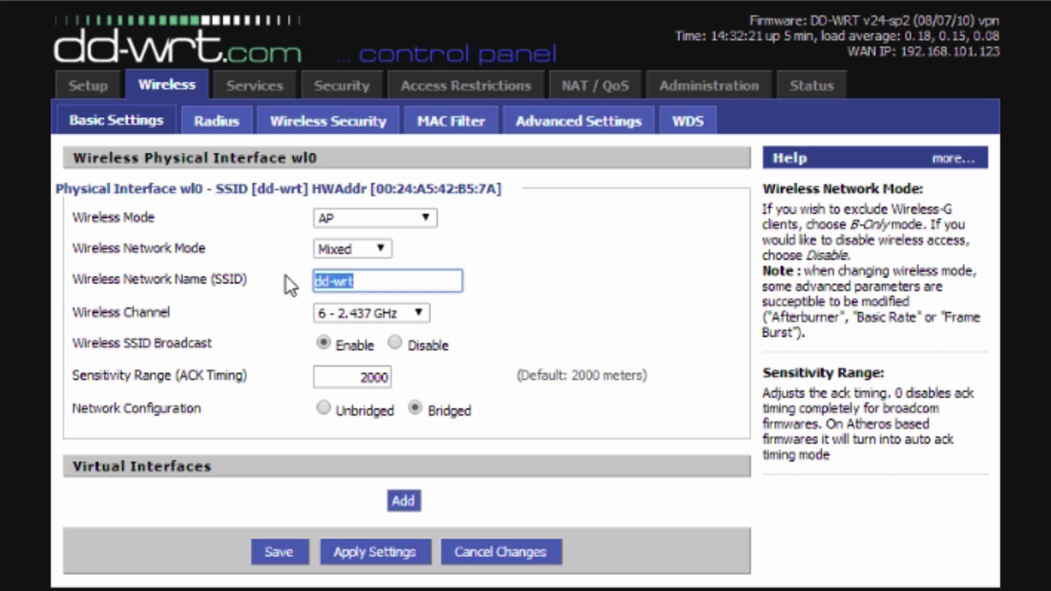
text(DDWRT )
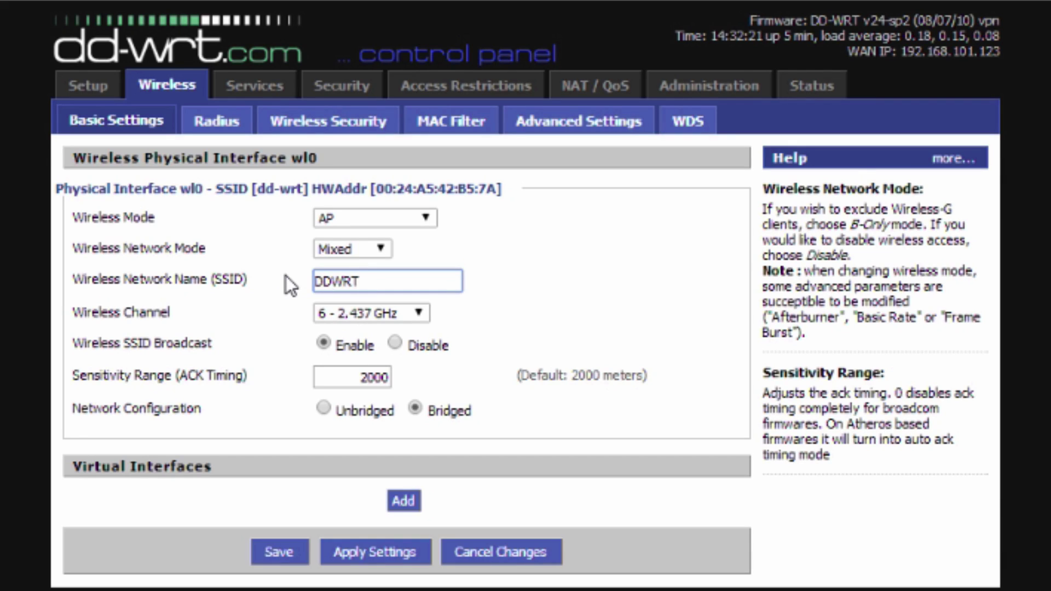
text(UK)
click(293, 563)
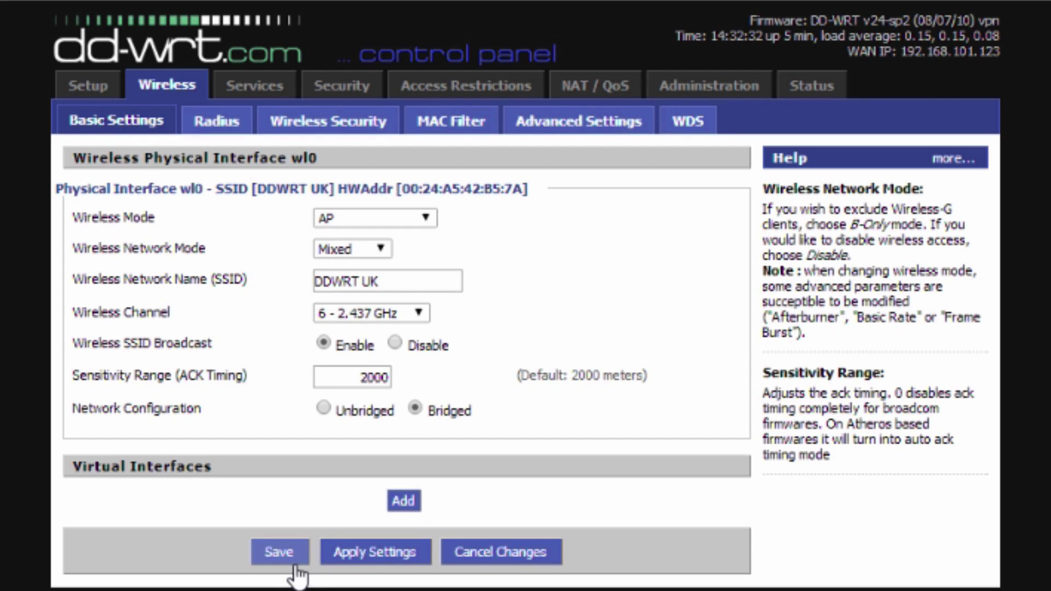
Set Wireless Security mode to WPA2 Personal with a WPA shared key and save
click(398, 142)
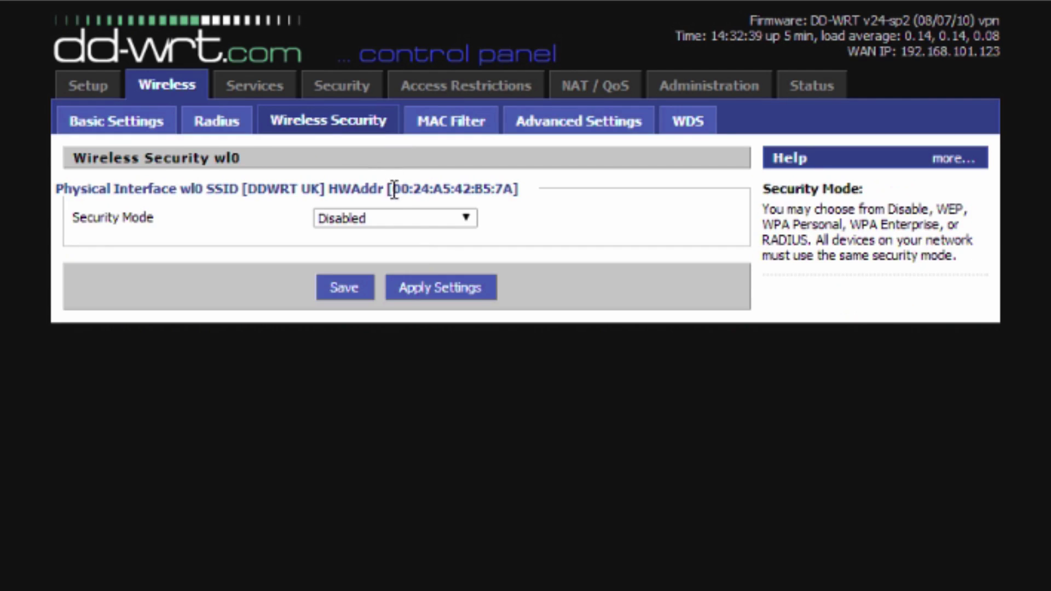
click(397, 220)
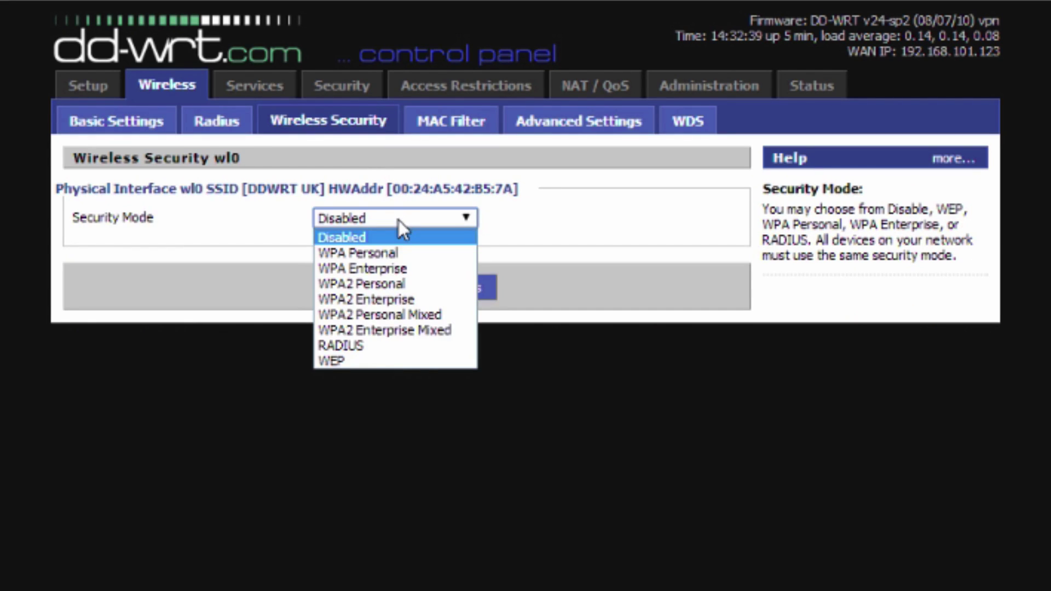
click(398, 285)
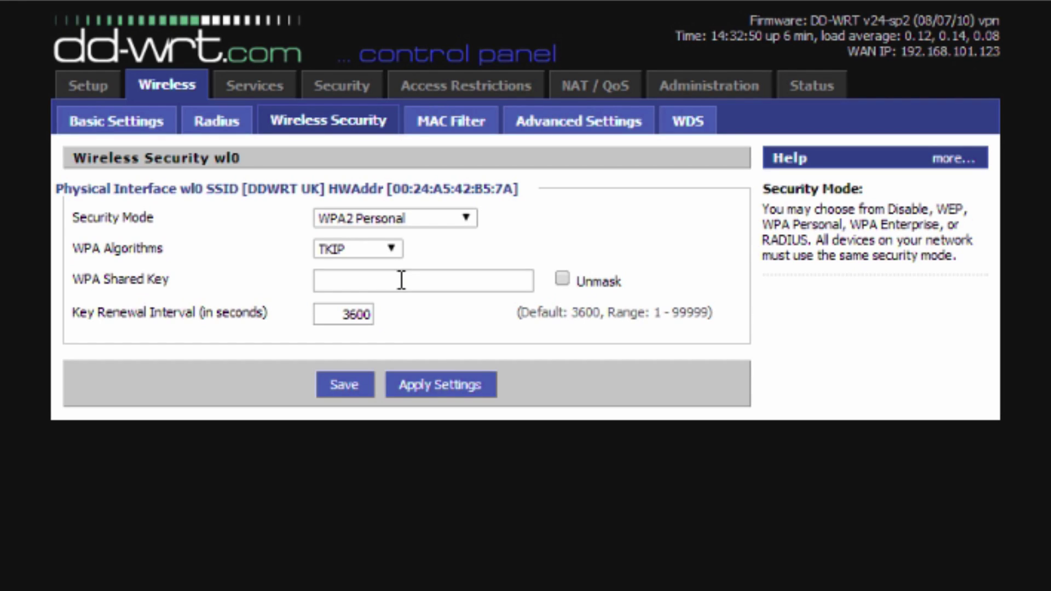
click(402, 282)
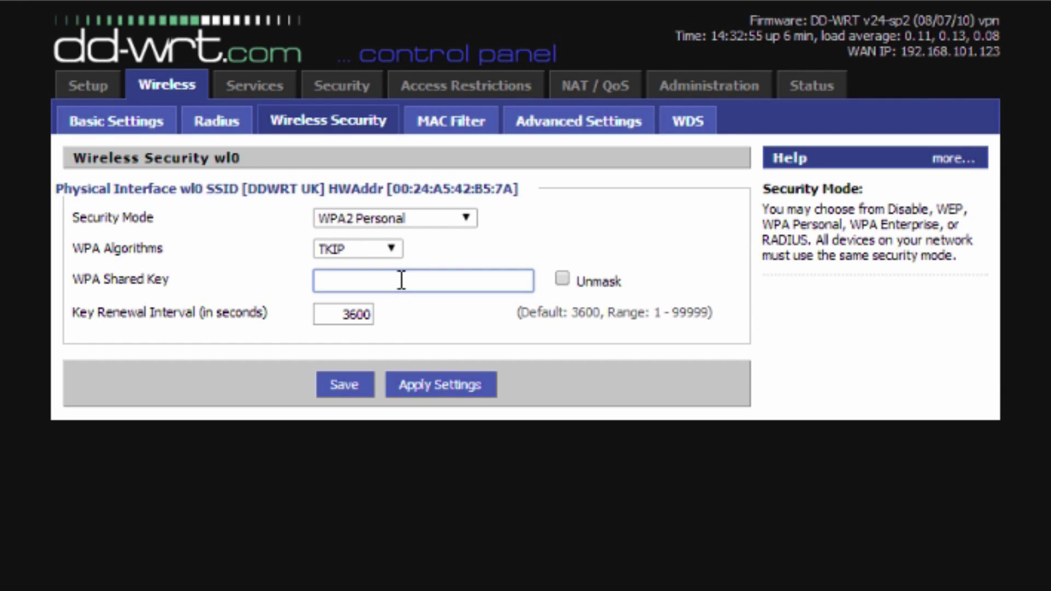
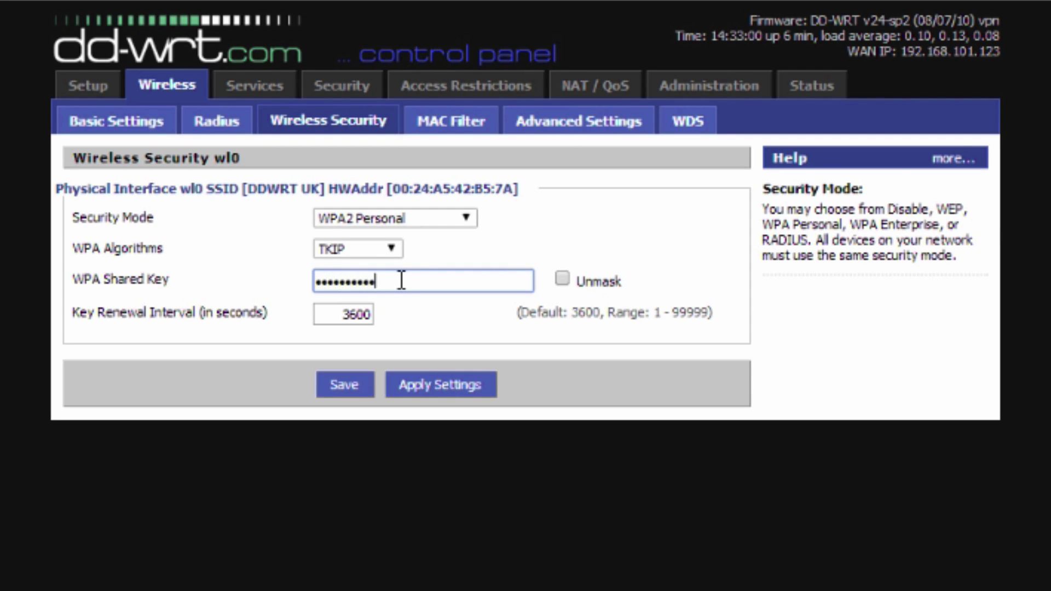
click(372, 400)
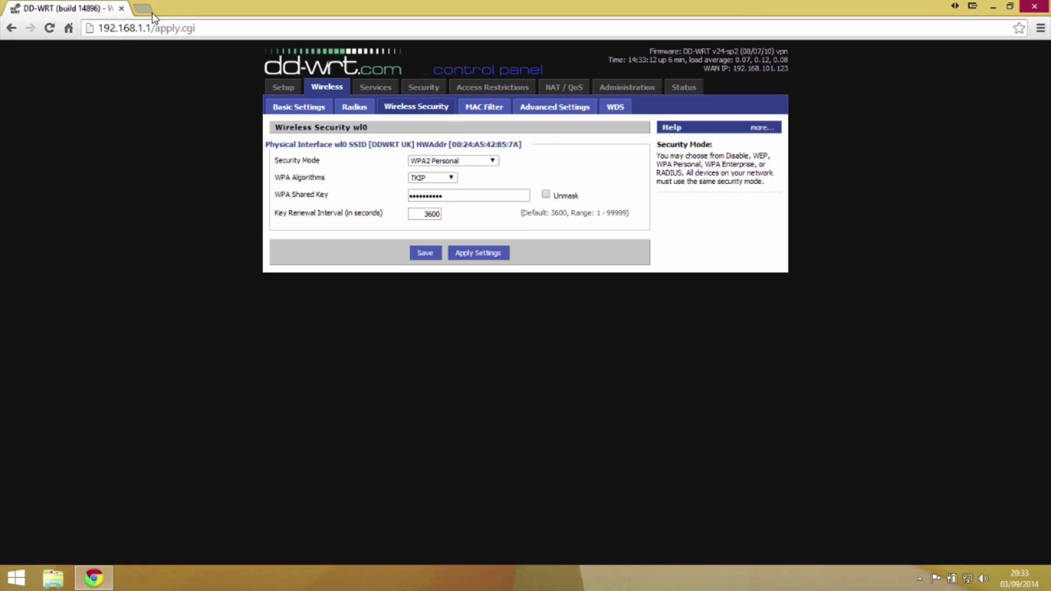
click(155, 11)
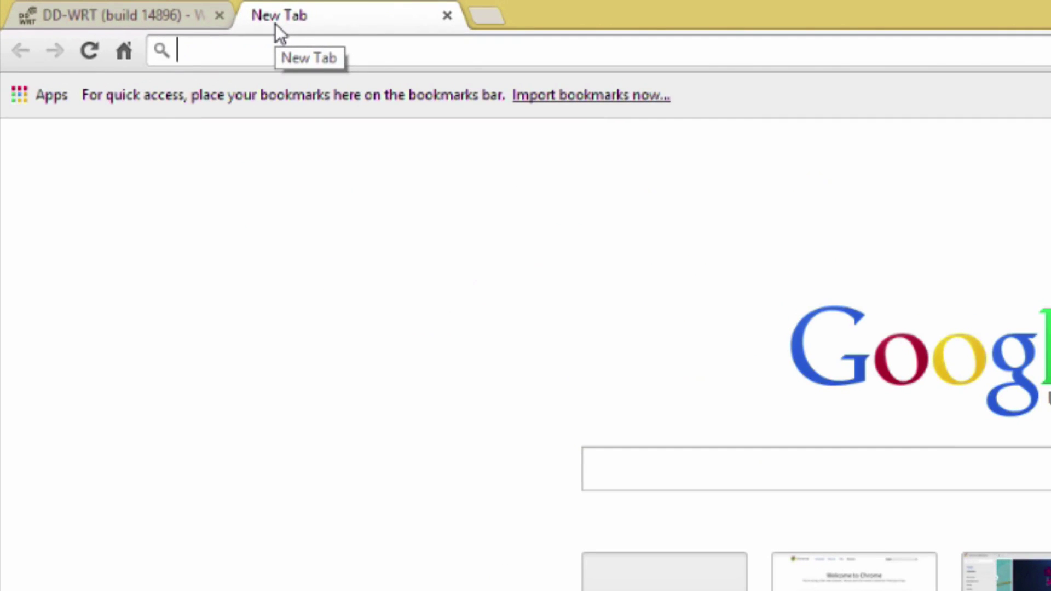
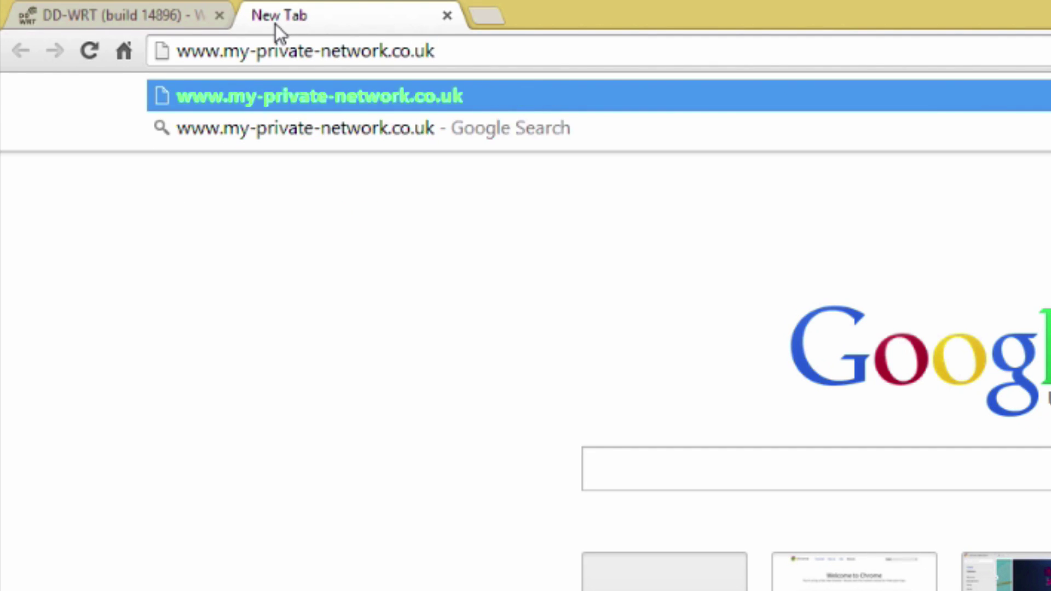
key(Return)
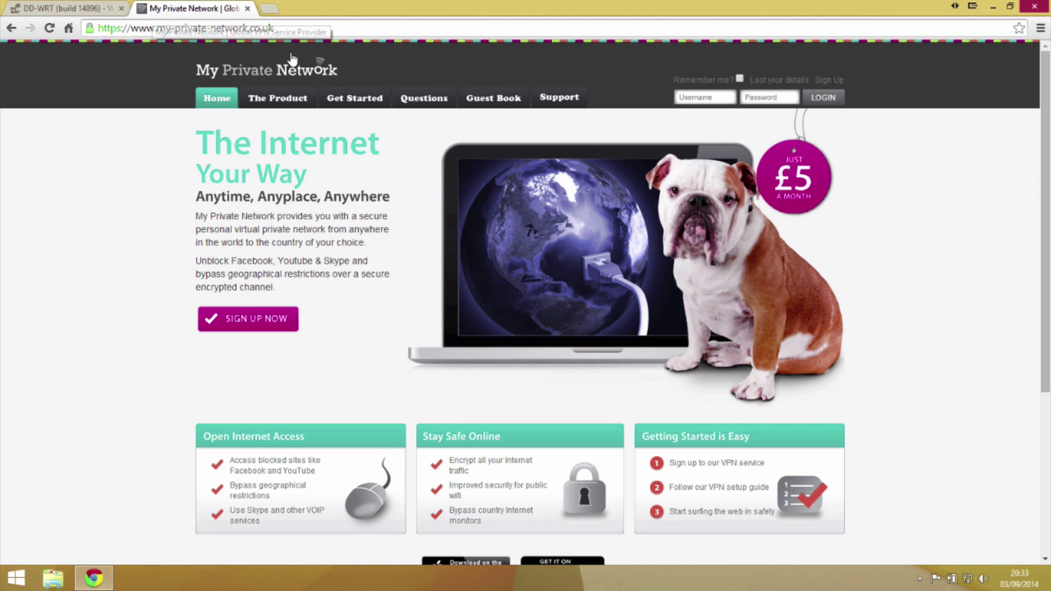
Go from Get Started to the DD-WRT guide and download ddwrt-ssl-update.txt
click(380, 109)
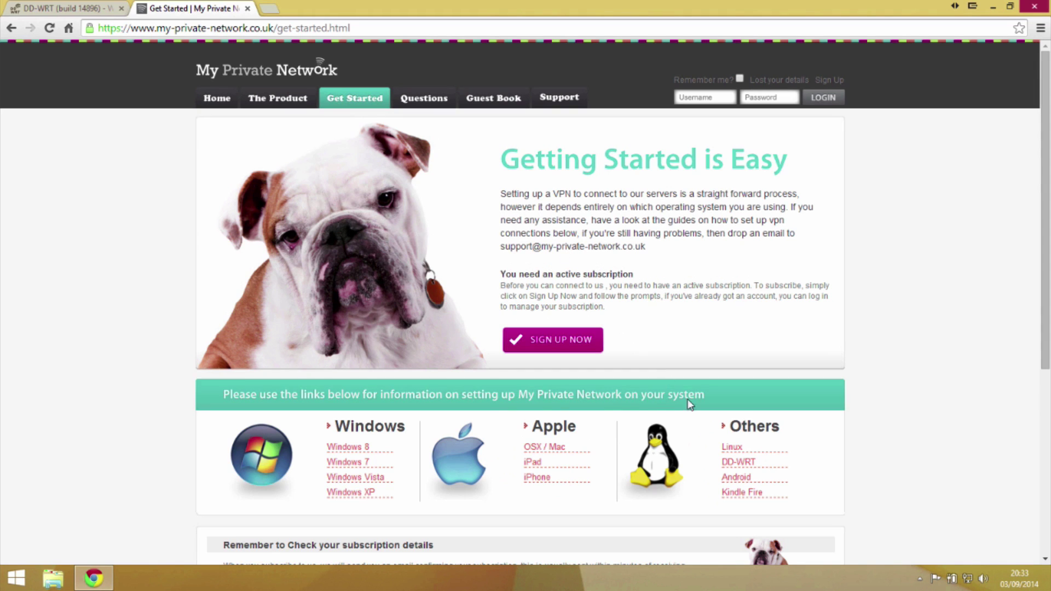
click(754, 466)
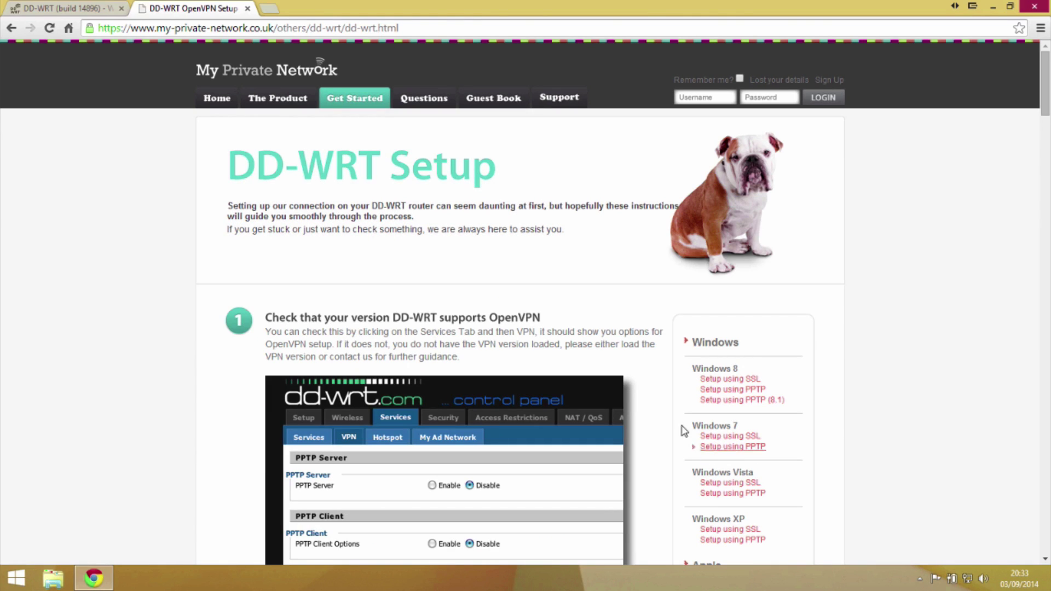
scroll(643, 387, down, 1)
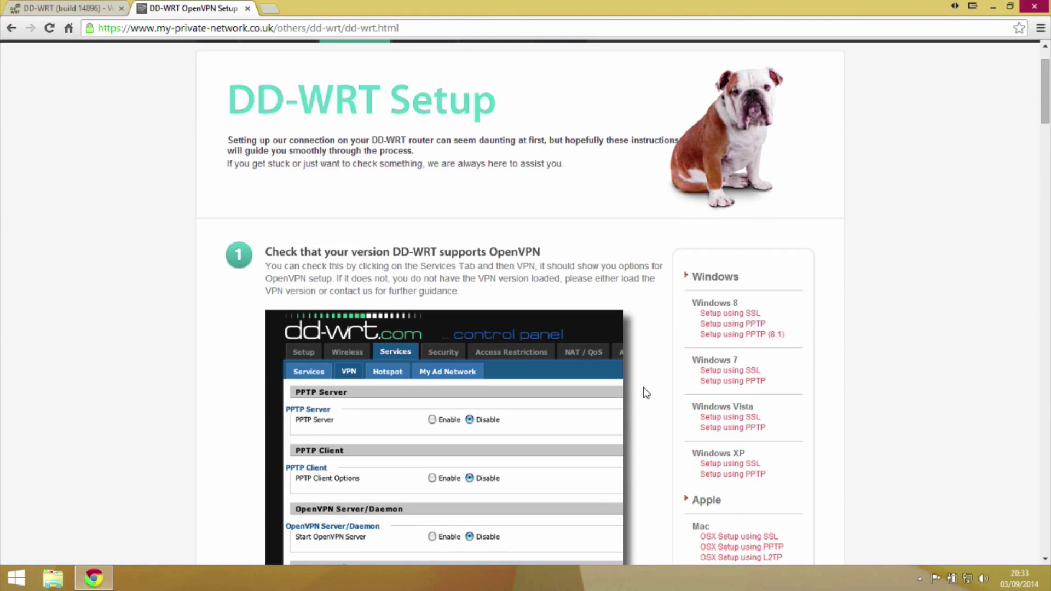
scroll(642, 387, down, 1)
scroll(644, 387, down, 1)
scroll(644, 387, down, 1)
scroll(643, 387, down, 1)
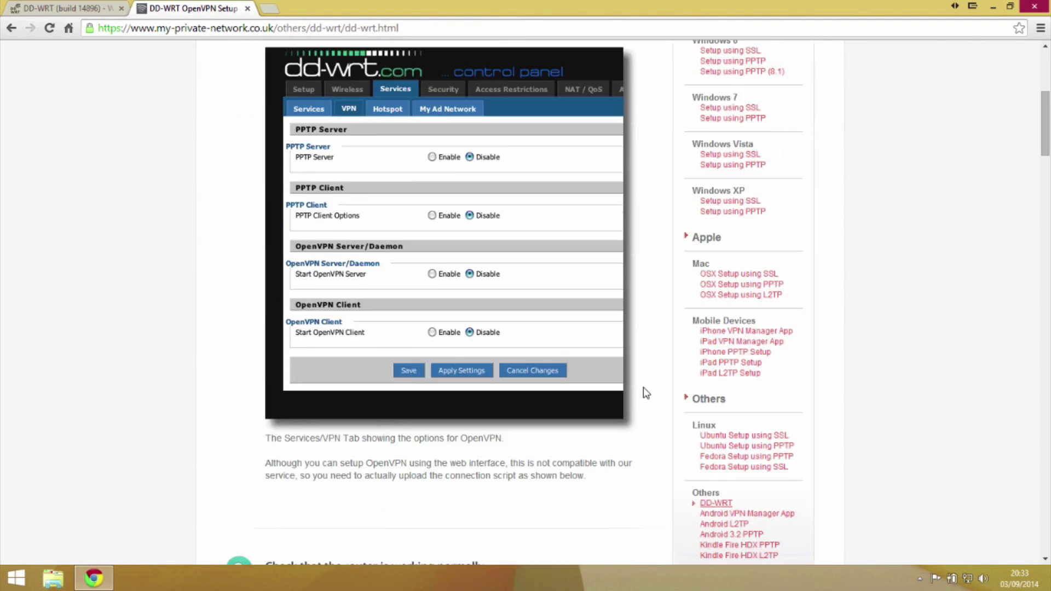
scroll(643, 387, down, 1)
scroll(642, 387, down, 1)
scroll(642, 387, down, 2)
scroll(643, 387, down, 1)
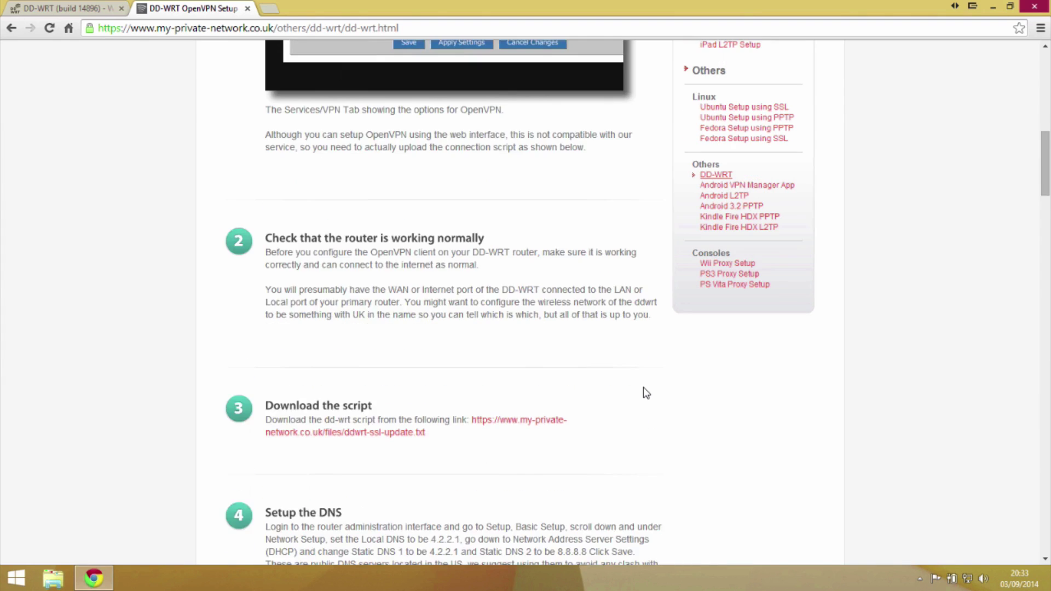
scroll(643, 387, down, 2)
scroll(643, 387, down, 1)
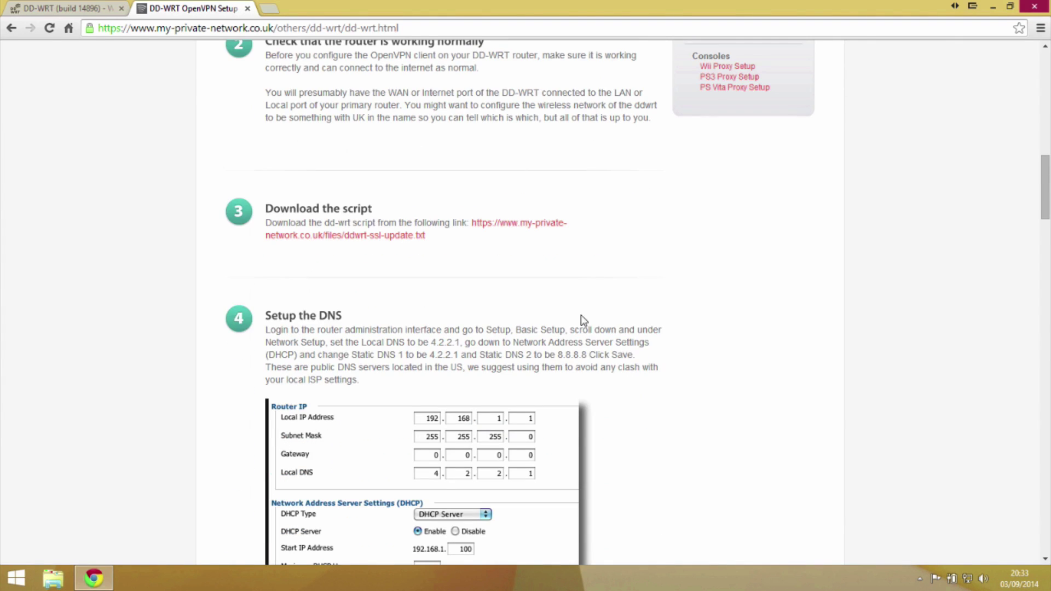
click(526, 231)
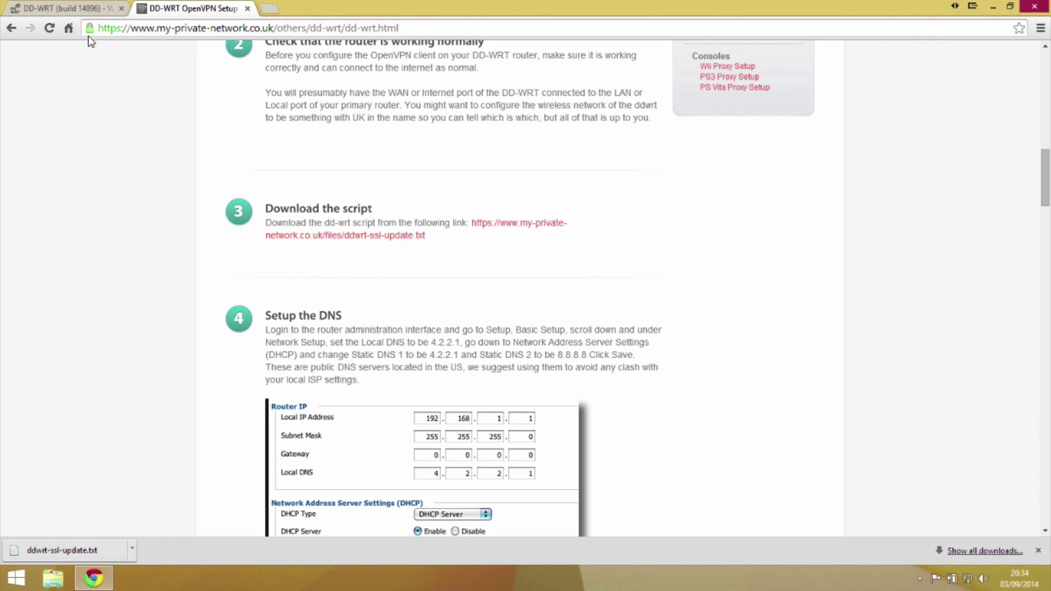
On the router's Basic Setup page, enter 4.2.2.1 as the Local DNS
click(89, 10)
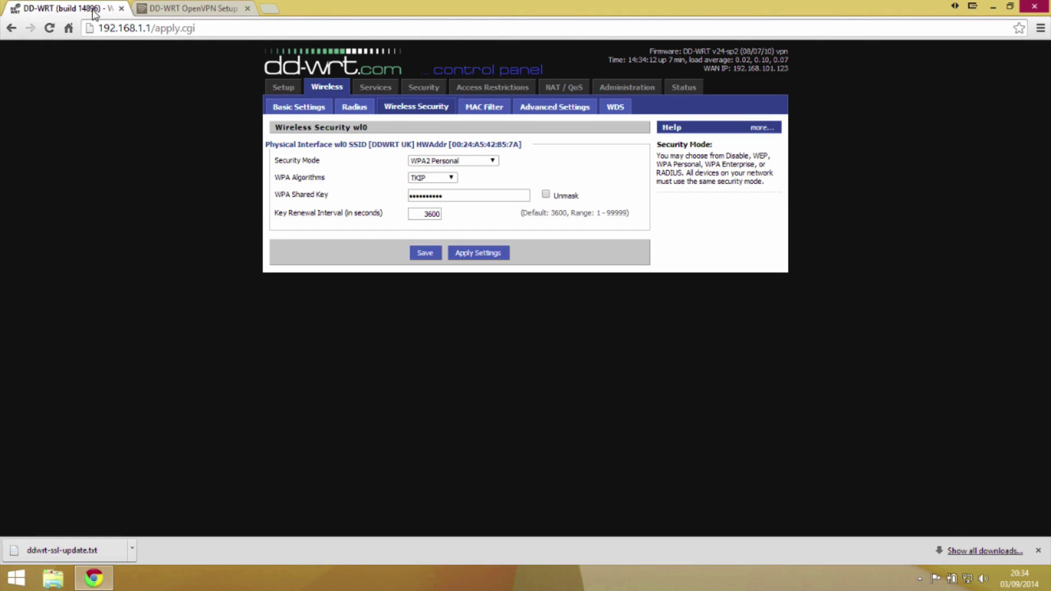
click(277, 92)
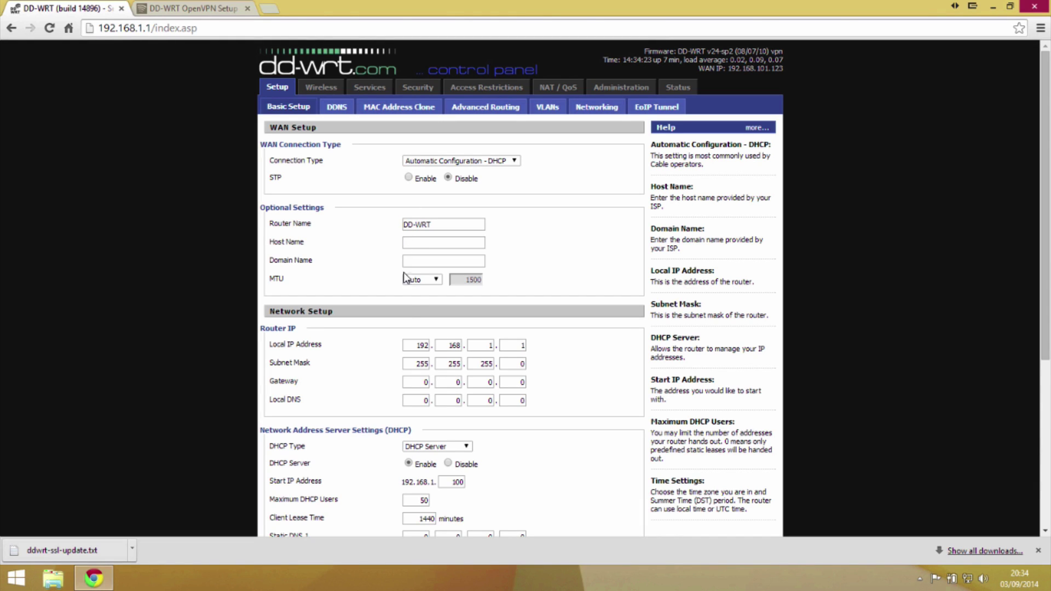
double_click(419, 400)
text(4)
key(Tab)
text(2)
key(Tab)
text(2)
key(Tab)
text(1)
scroll(438, 428, down, 1)
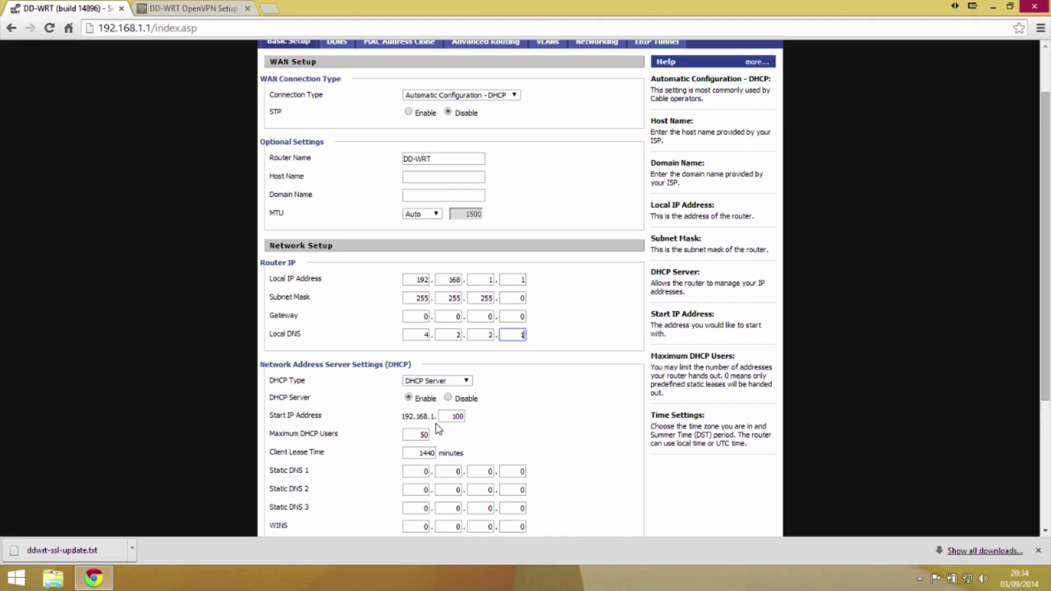
scroll(438, 428, down, 1)
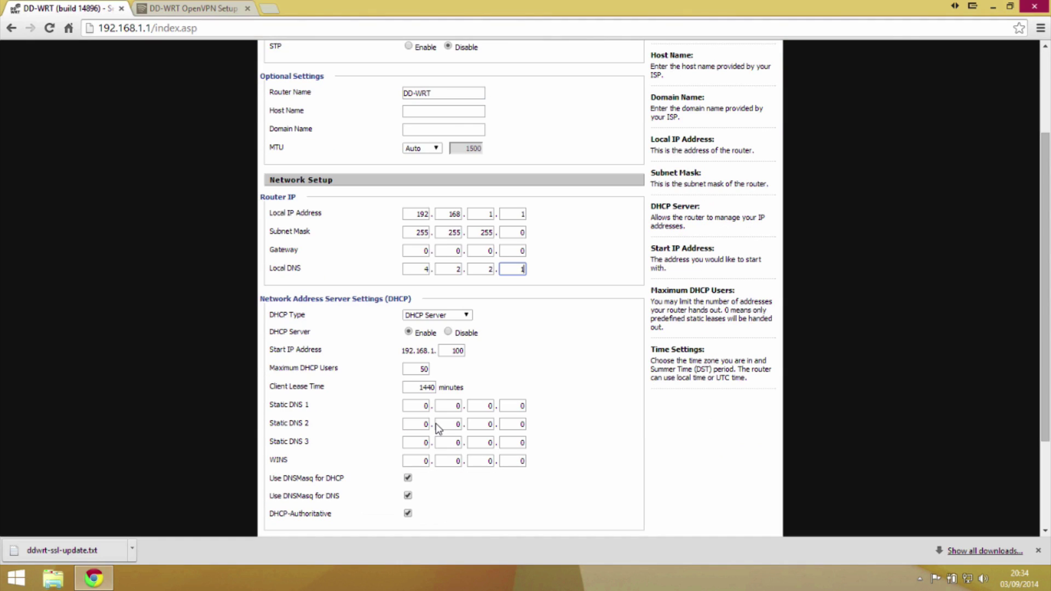
Set Static DNS 1 to 4.2.2.1 and Static DNS 2 to 8.8.8.8, then save
double_click(425, 406)
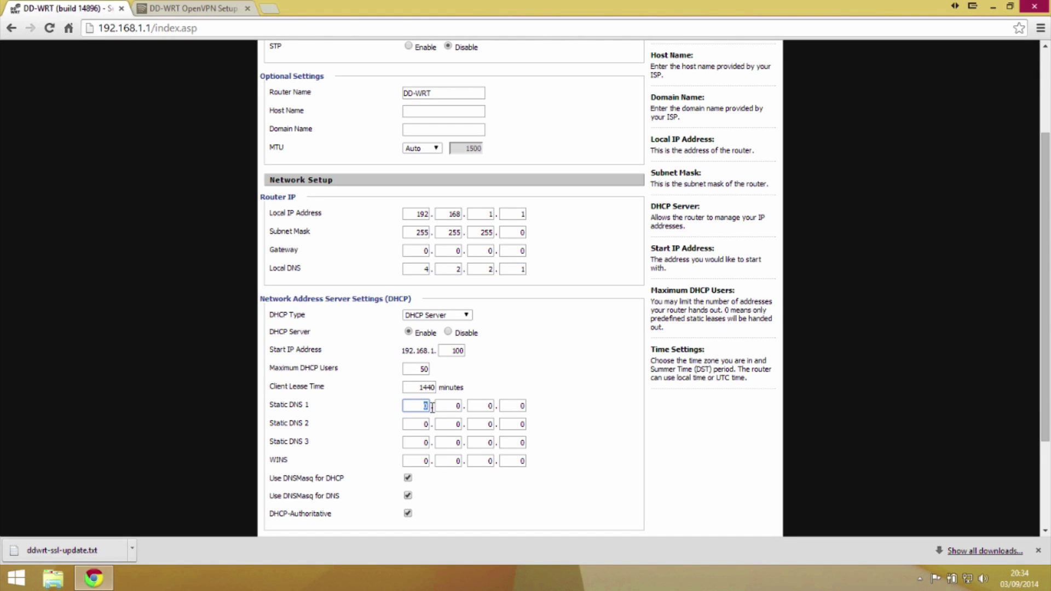
text(4)
key(Tab)
text(2)
key(Tab)
text(2)
key(Tab)
text(1)
click(419, 424)
drag(418, 424, 432, 426)
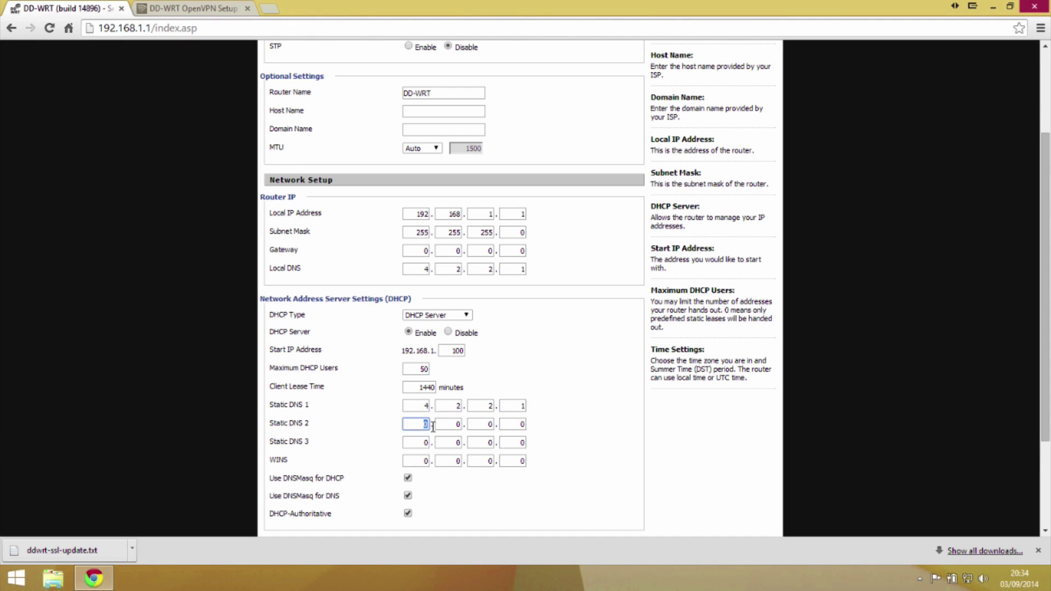
text(8)
key(Tab)
text(8)
key(Tab)
text(8)
key(Tab)
text(8)
scroll(433, 427, down, 3)
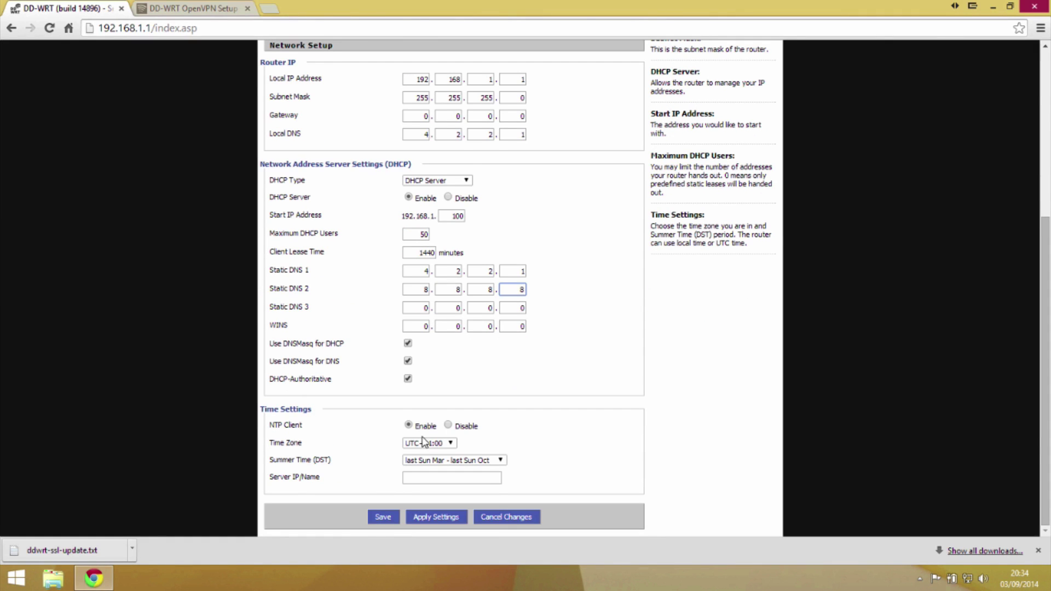
click(383, 518)
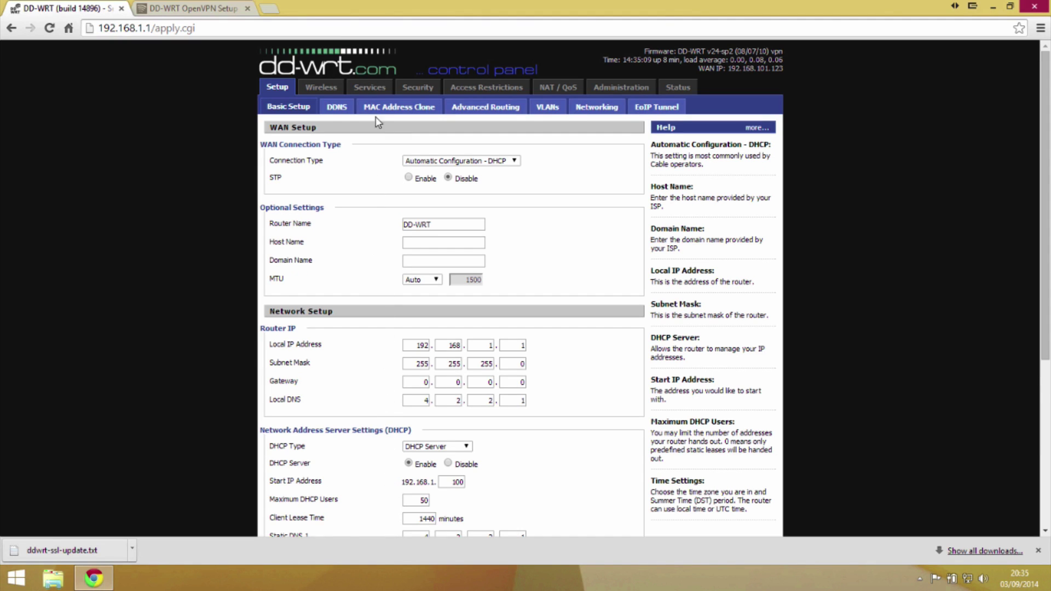
Enable System Log (Syslogd) on the Services page and save
click(377, 89)
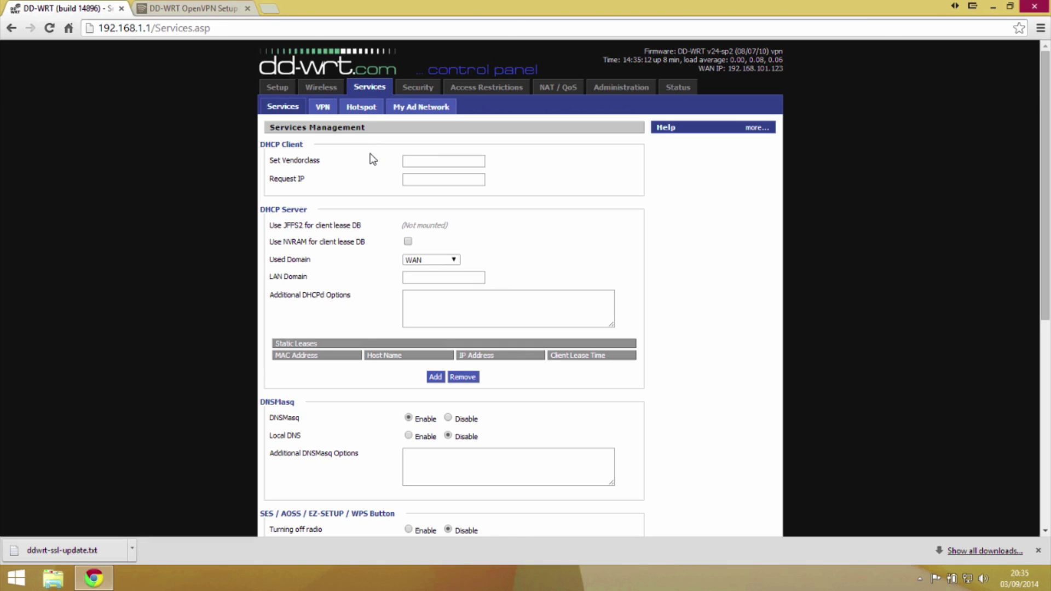
scroll(369, 158, down, 1)
scroll(369, 158, down, 1)
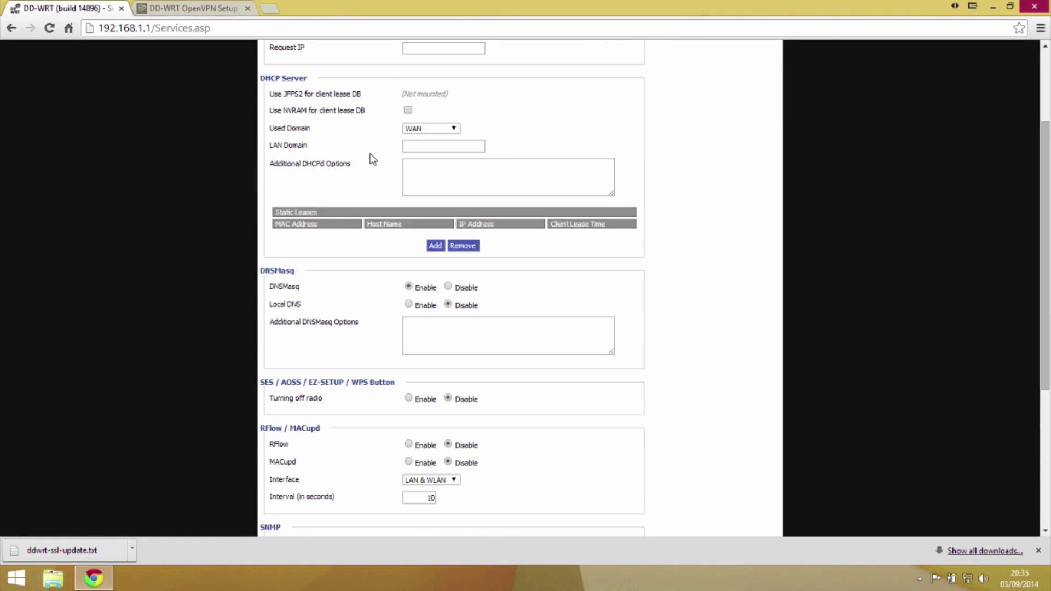
scroll(369, 159, down, 1)
scroll(369, 158, down, 1)
scroll(370, 159, down, 1)
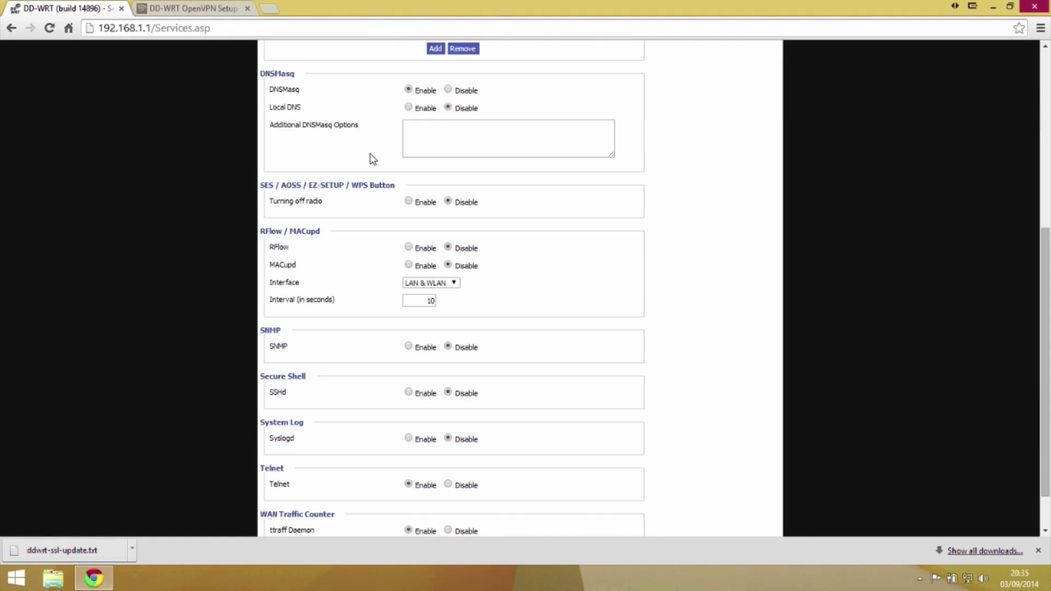
scroll(370, 158, down, 1)
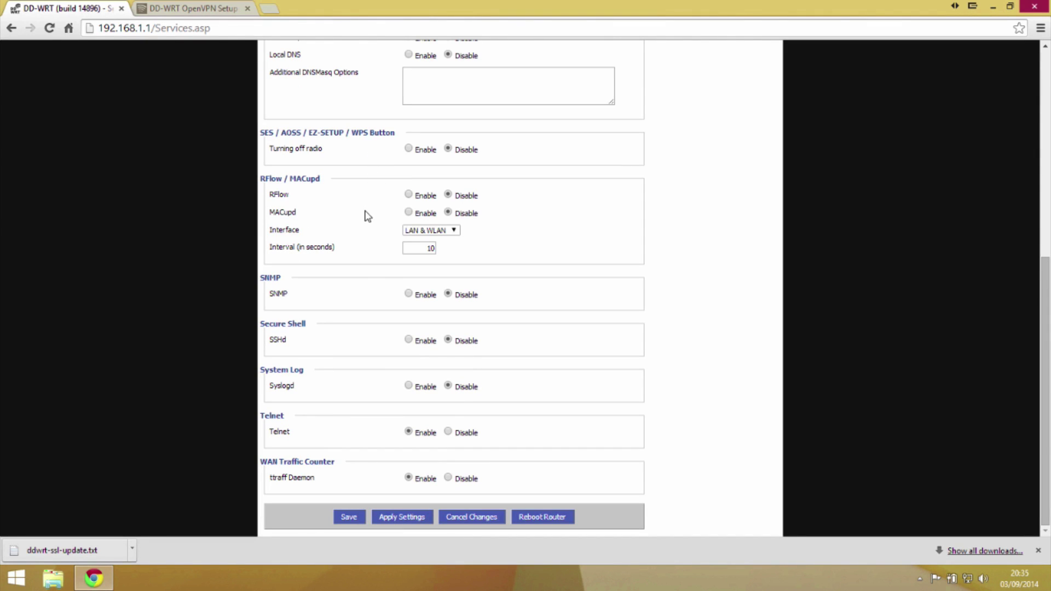
click(407, 387)
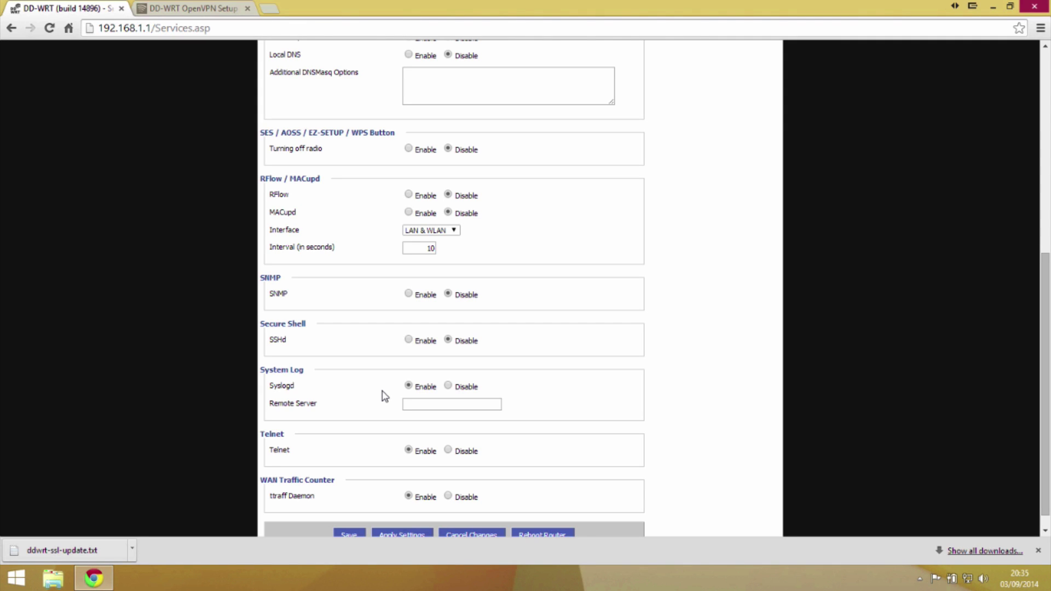
scroll(382, 397, down, 1)
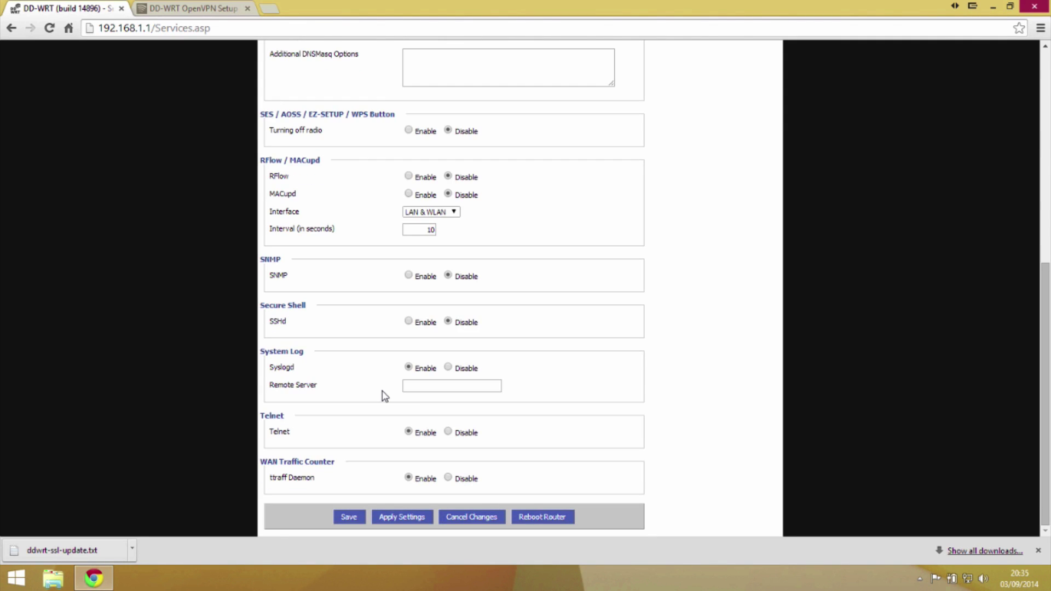
click(349, 518)
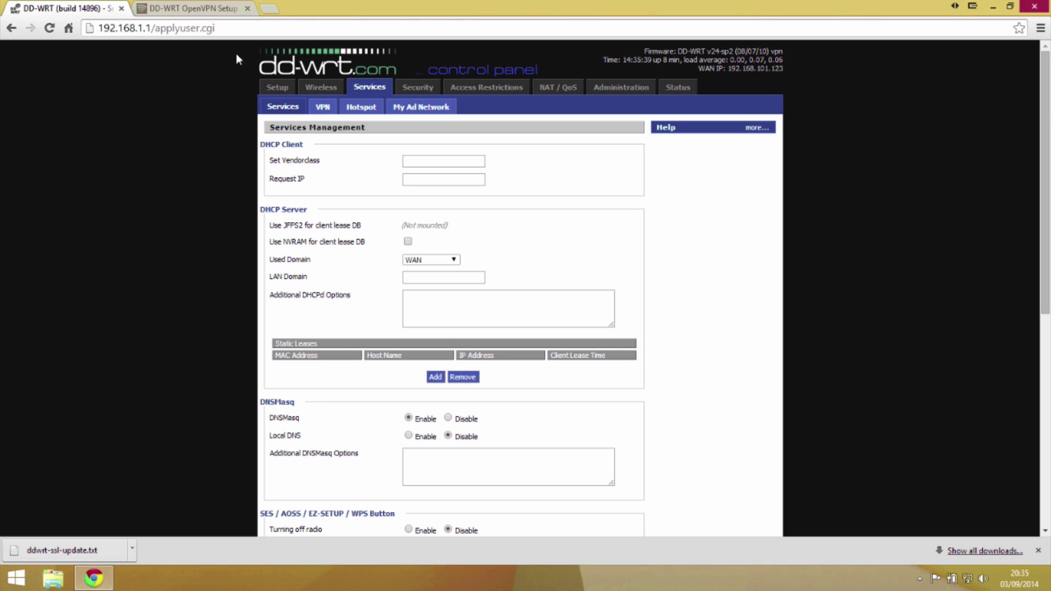
Copy the iptables MASQUERADE command from the guide's step 6
click(230, 9)
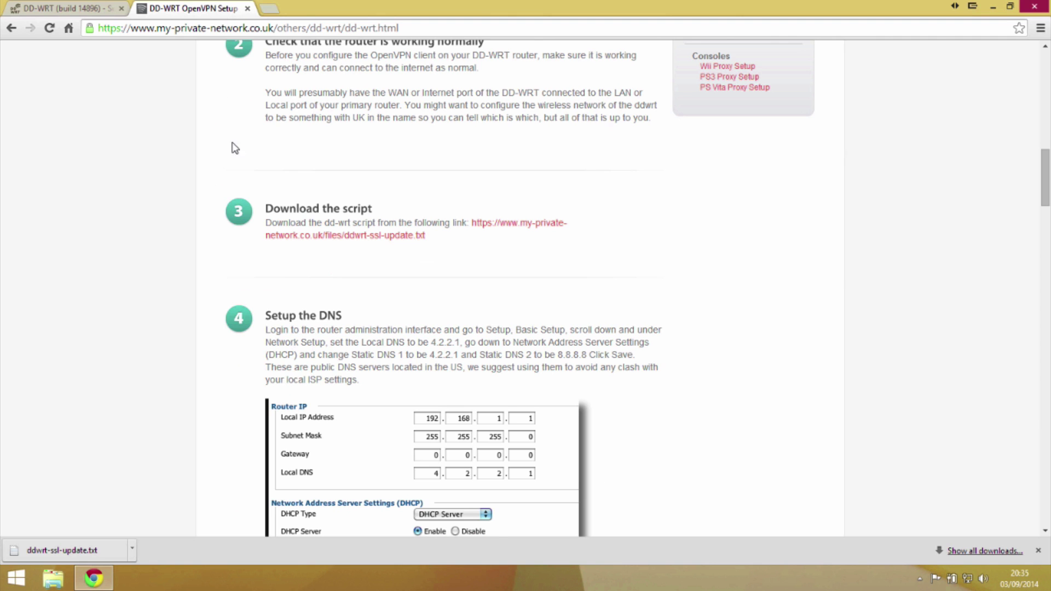
scroll(232, 152, down, 1)
scroll(233, 161, down, 1)
scroll(233, 161, down, 1)
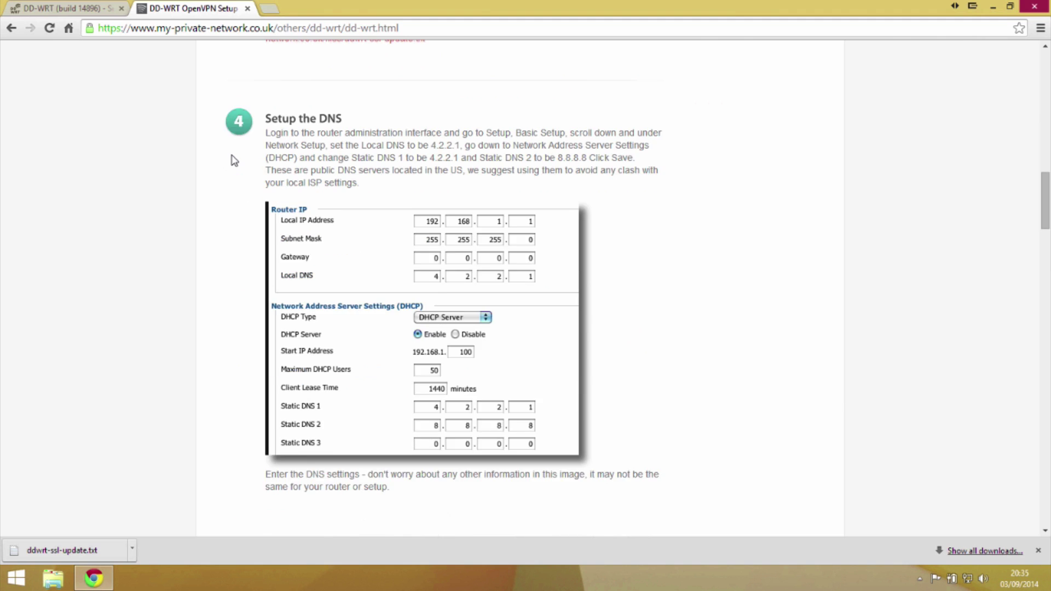
scroll(232, 161, down, 1)
scroll(233, 161, down, 1)
scroll(233, 161, down, 1)
scroll(233, 161, down, 2)
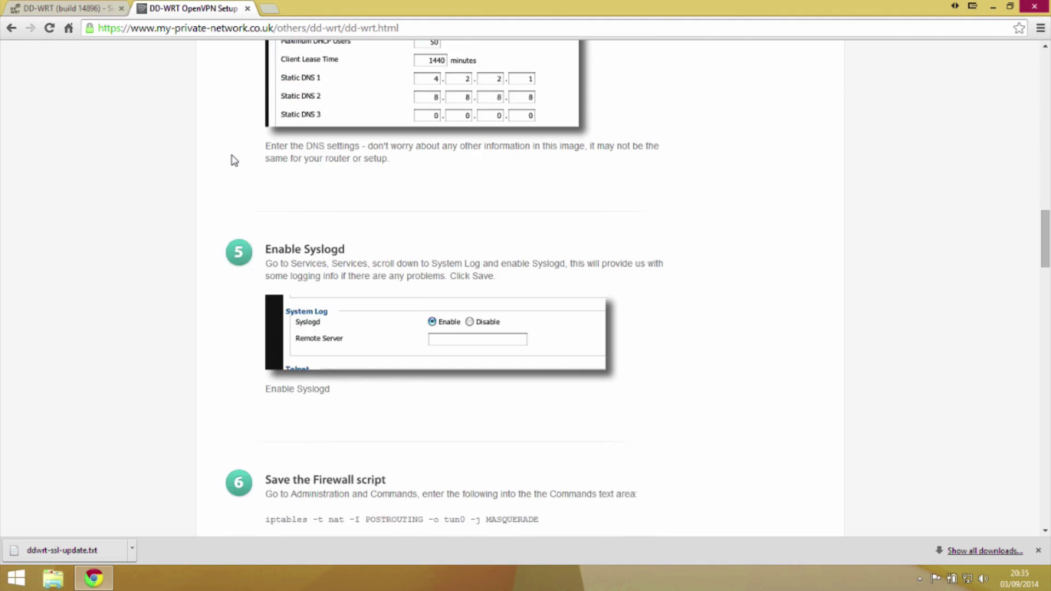
scroll(232, 162, down, 1)
scroll(233, 161, down, 1)
scroll(233, 161, down, 1)
scroll(232, 161, down, 1)
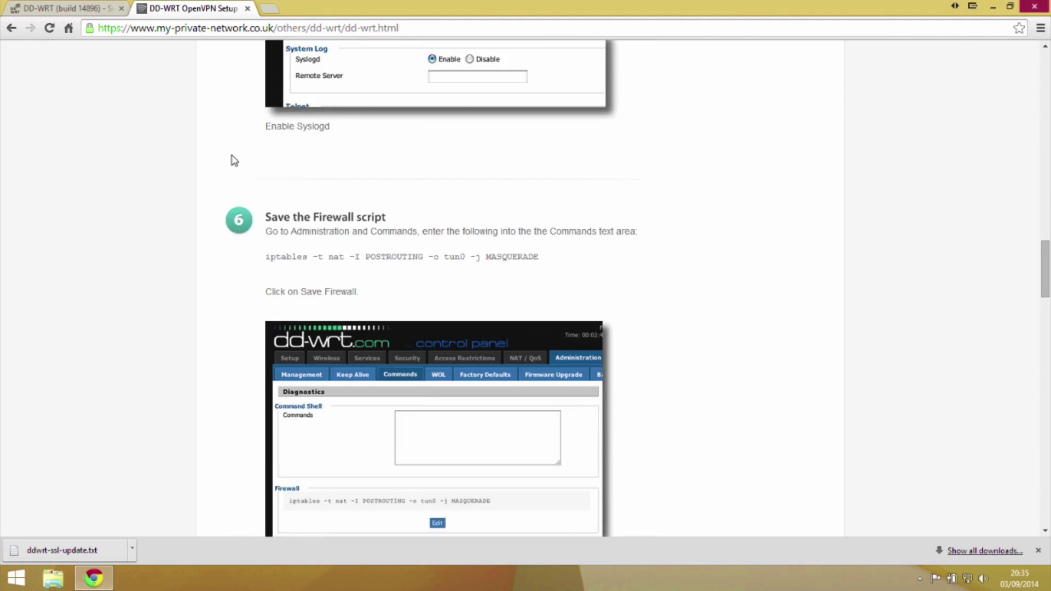
scroll(233, 161, down, 1)
scroll(232, 162, down, 1)
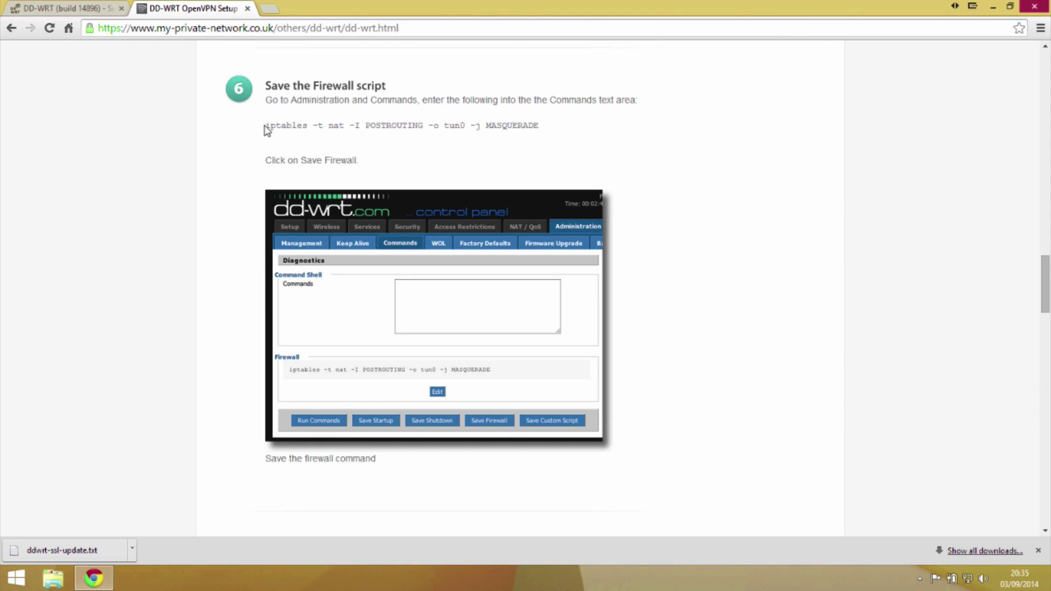
drag(266, 125, 541, 126)
right_click(530, 126)
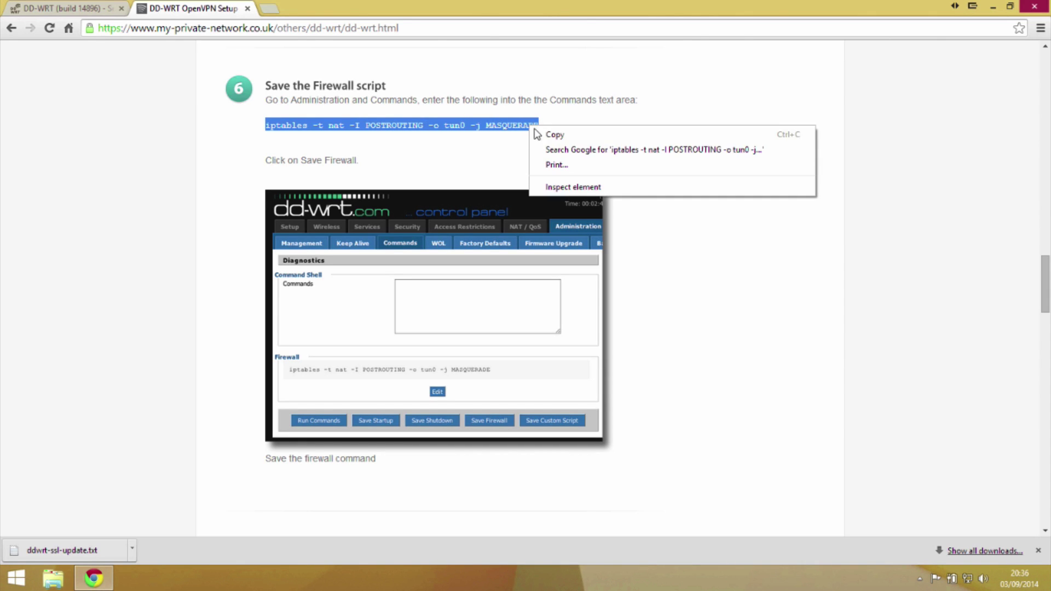
click(584, 137)
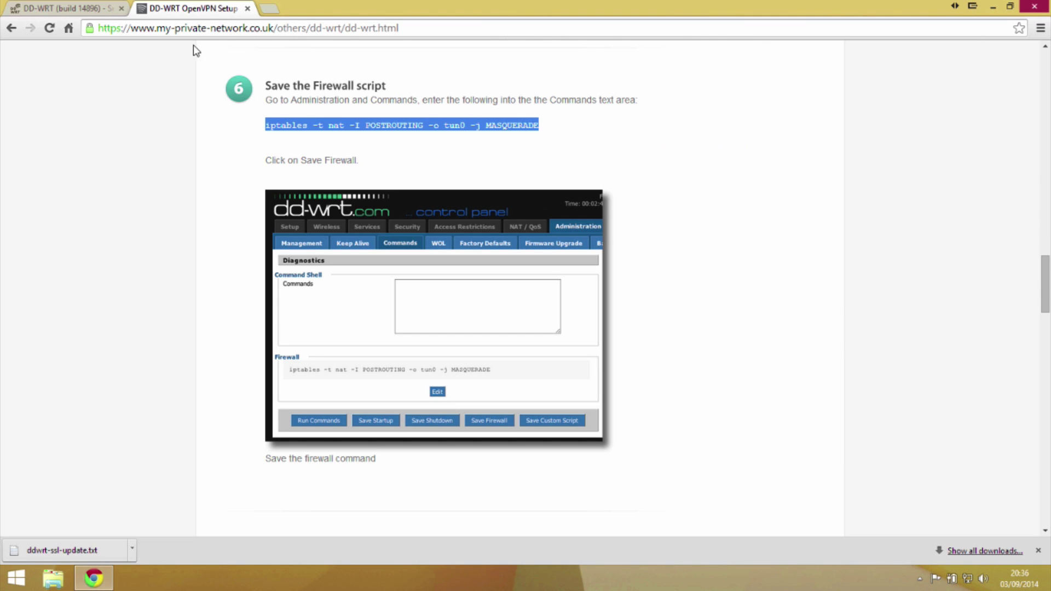
Paste the iptables command into Administration > Commands and save it as the firewall script
click(66, 8)
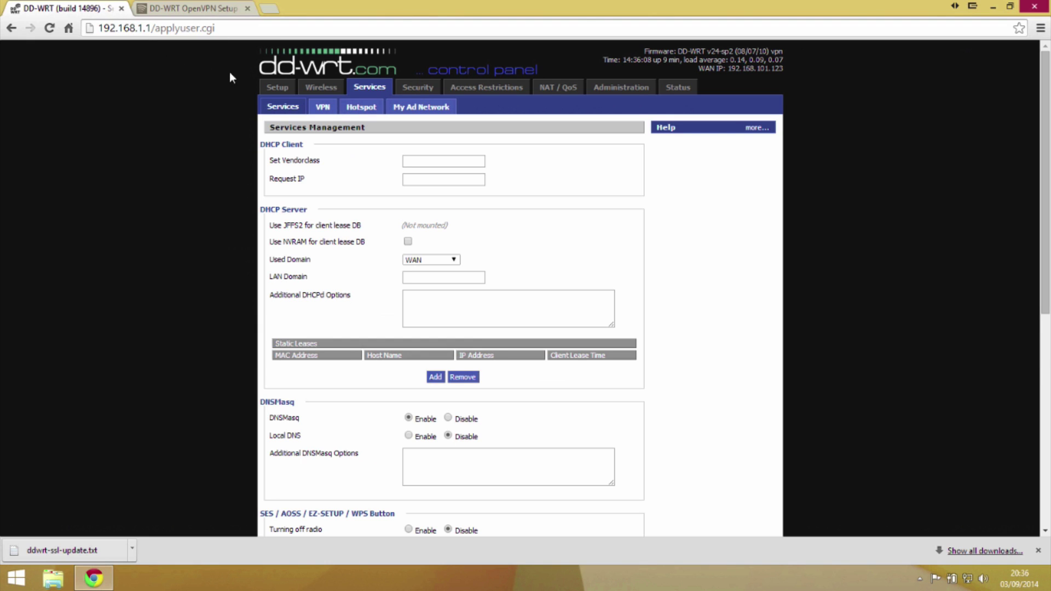
click(609, 92)
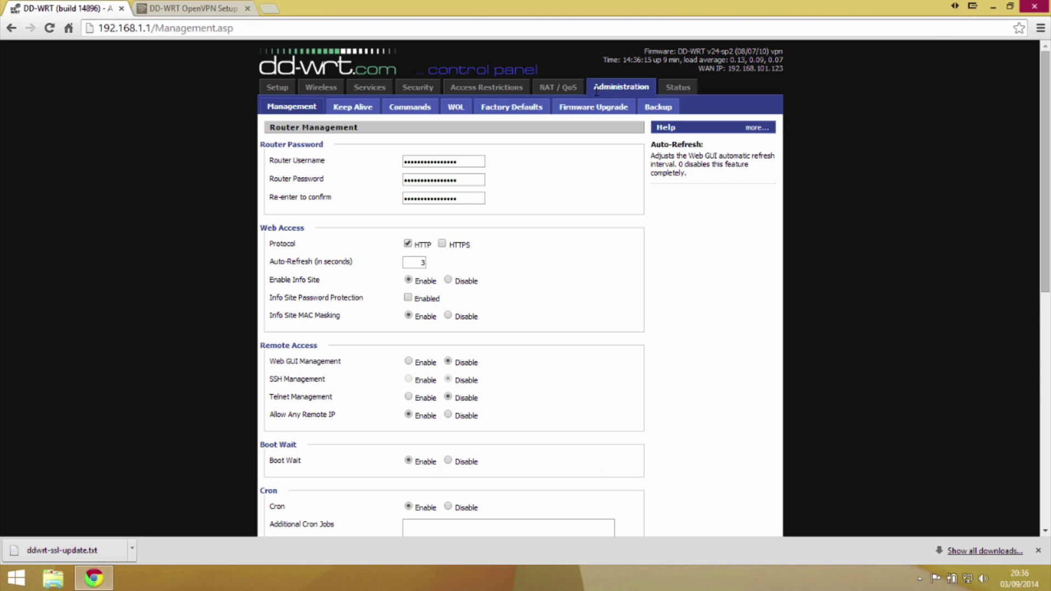
click(429, 111)
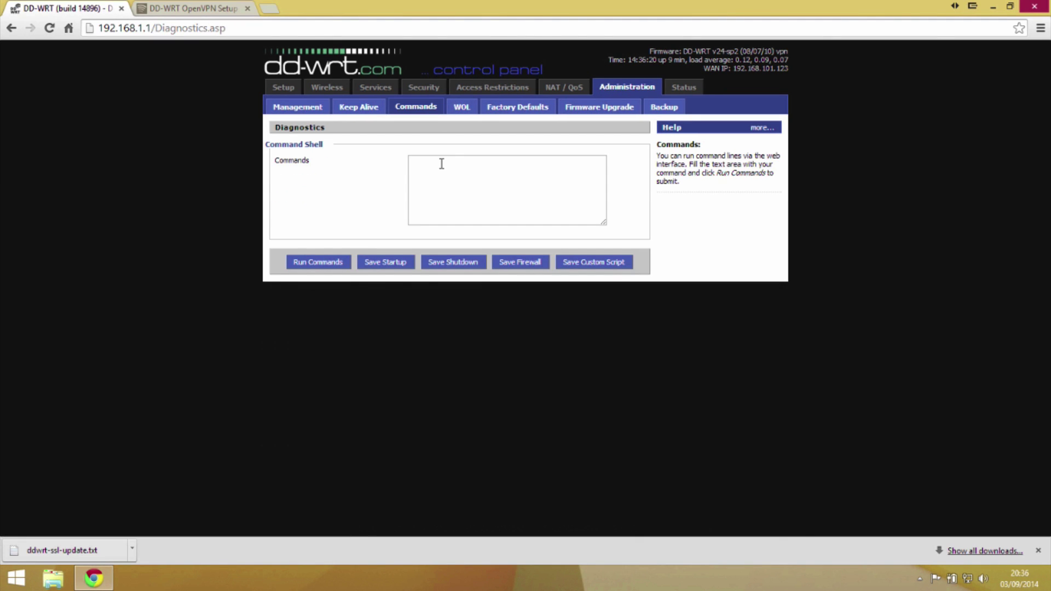
right_click(442, 163)
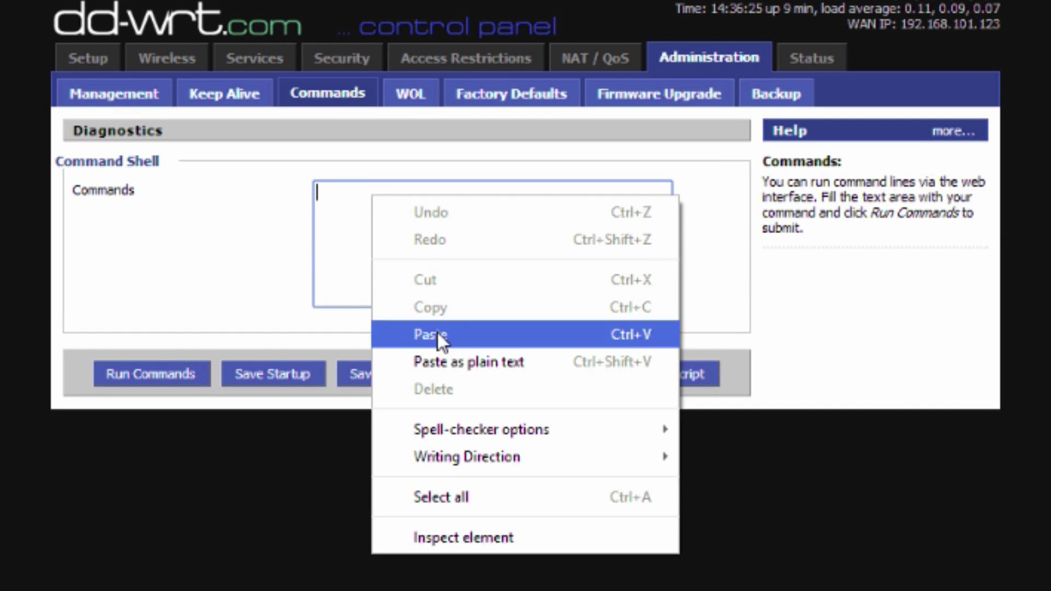
click(470, 335)
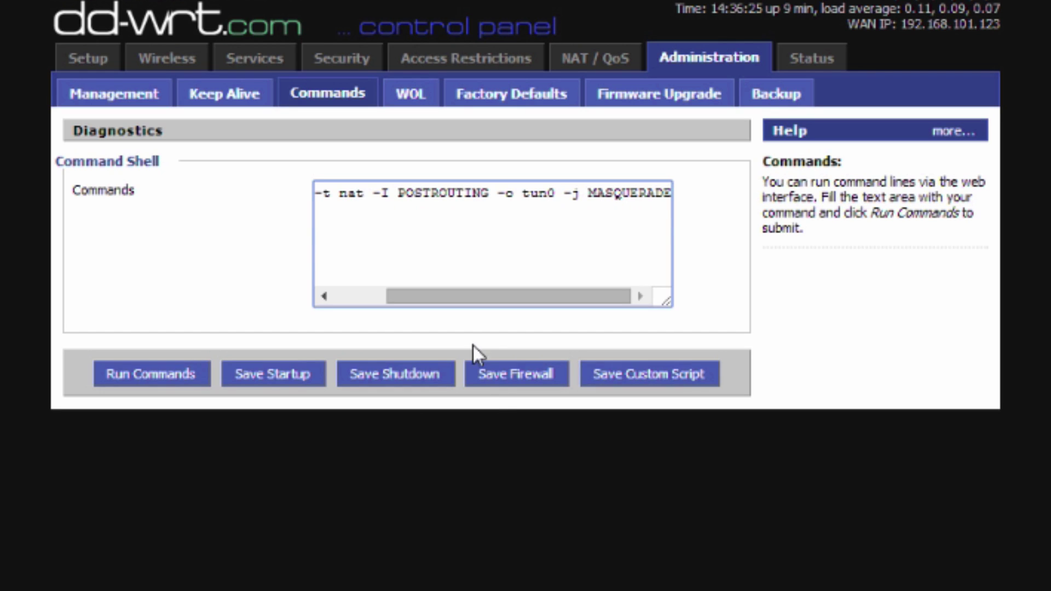
click(498, 384)
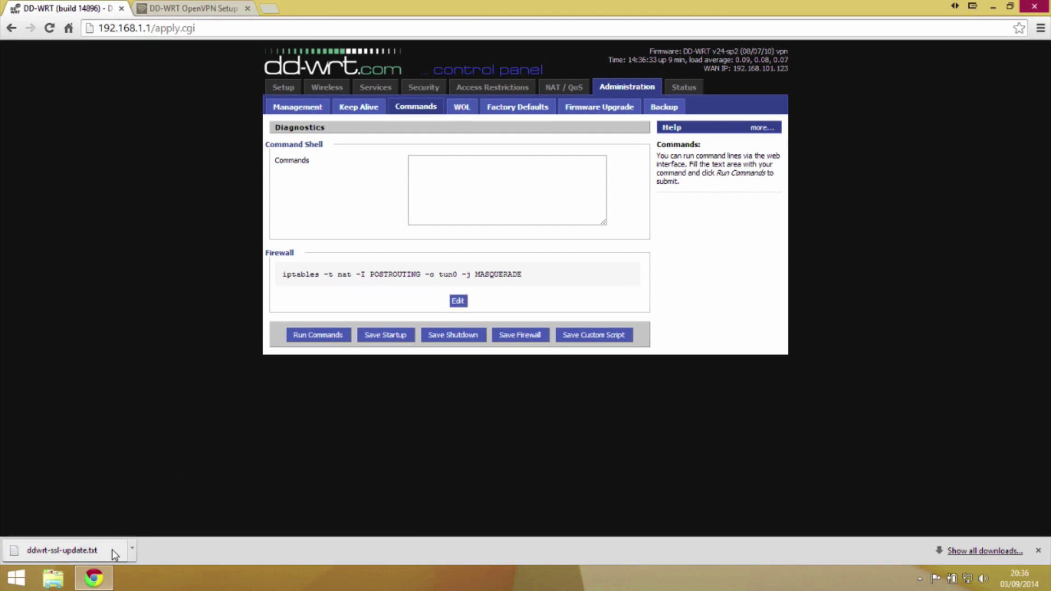
Open ddwrt-ssl-update.txt and replace the USERNAME and PASSWORD placeholders with real login details
click(112, 550)
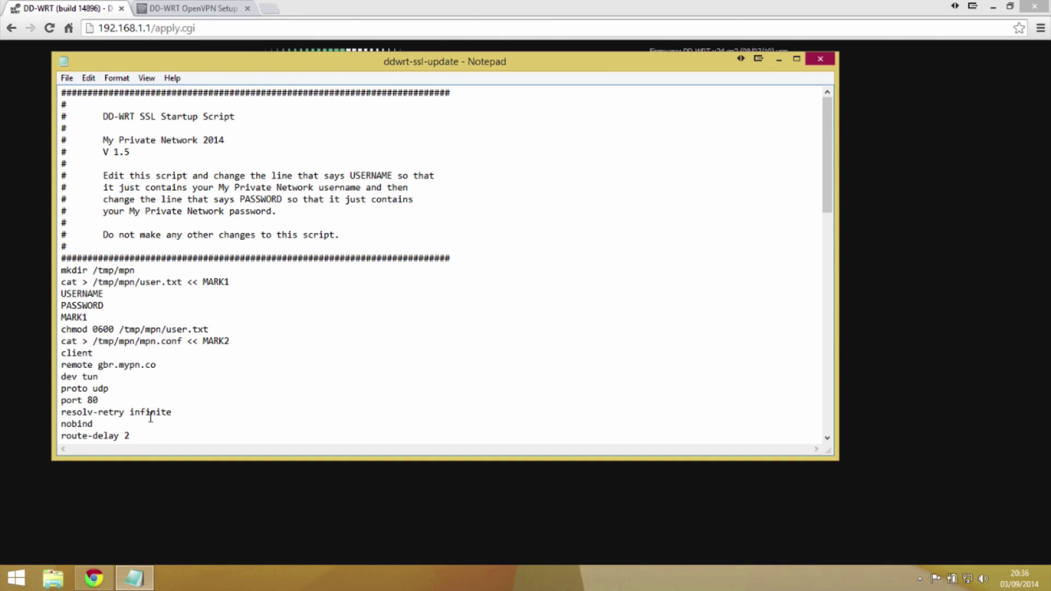
click(126, 295)
key(BackSpace)
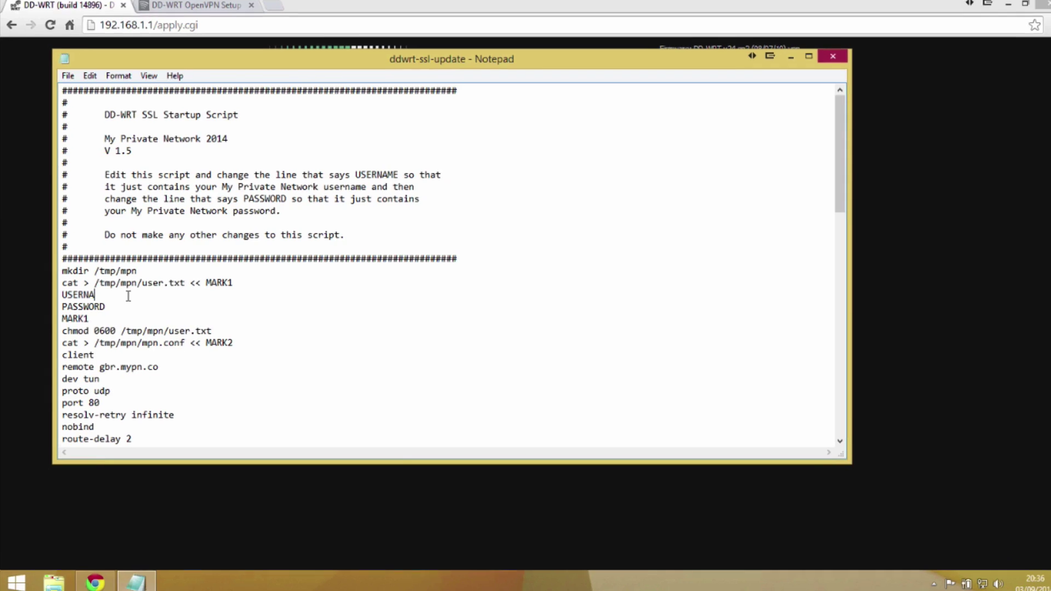
key(BackSpace)
key(BackSpace)
key(BackSpace)
key(BackSpace)
key(BackSpace)
key(BackSpace)
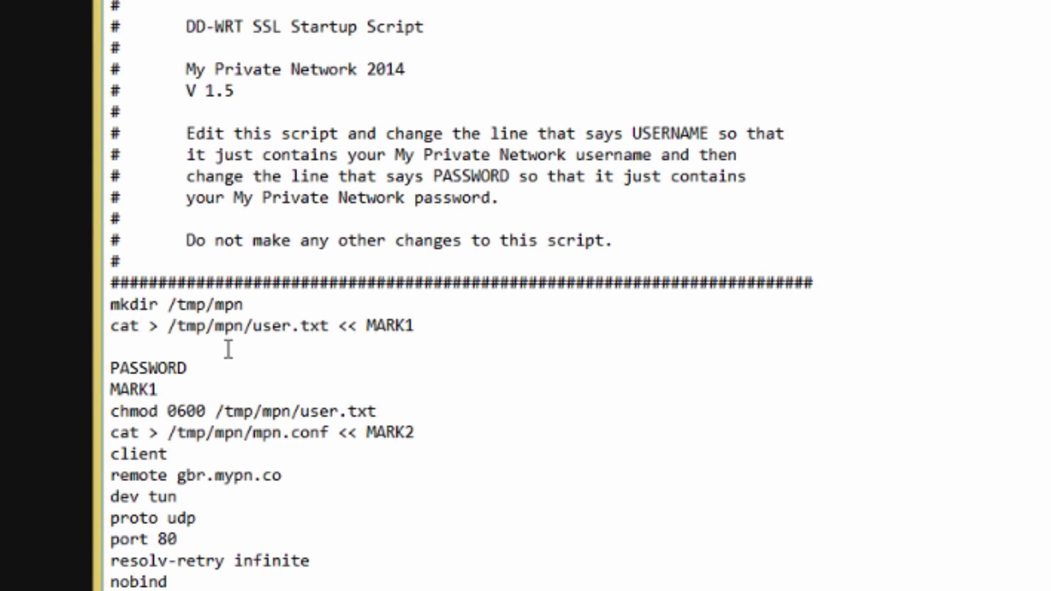
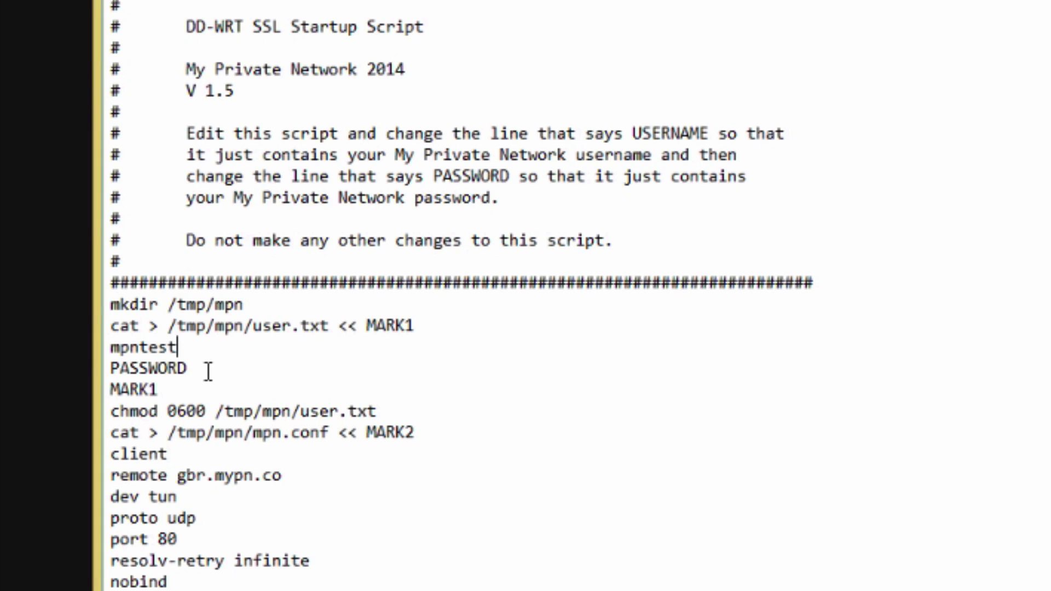
click(207, 371)
key(BackSpace)
key(BackSpace)
key(BackSpace)
key(BackSpace)
key(BackSpace)
key(BackSpace)
key(BackSpace)
key(BackSpace)
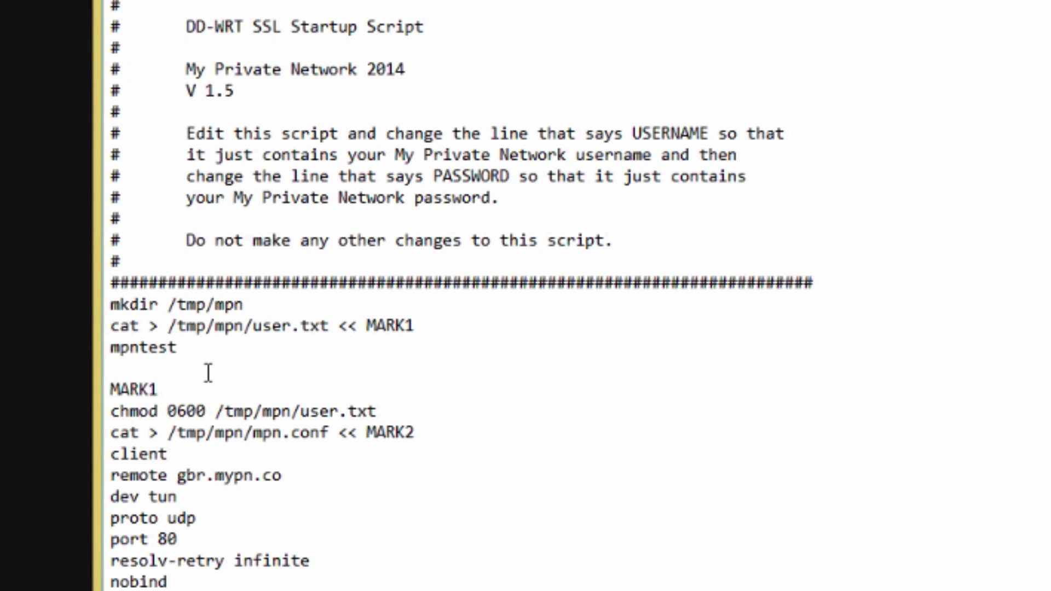
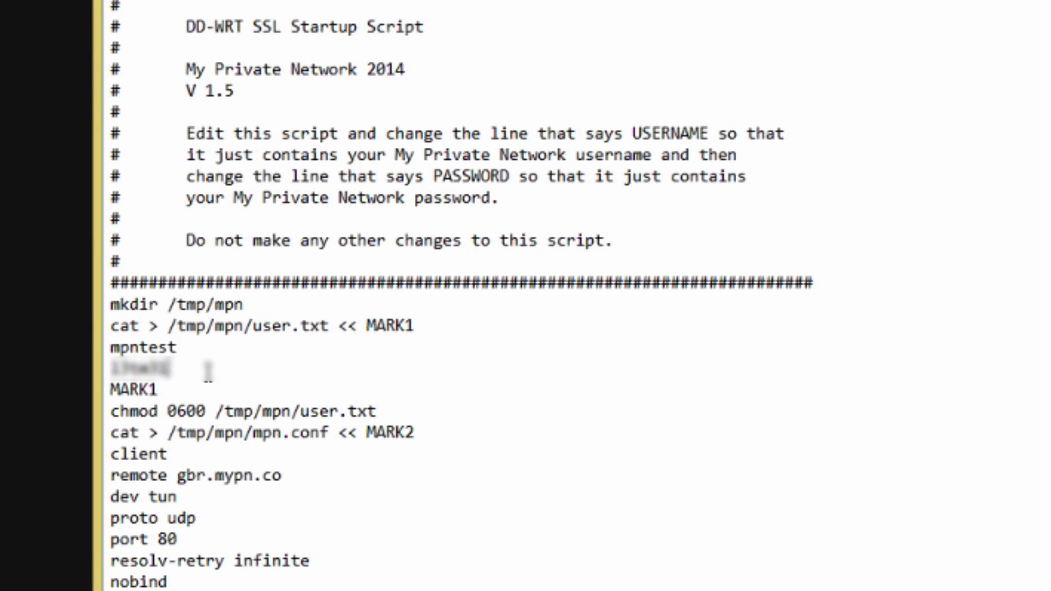
Select the gbr.mypn.co address on the script's remote line
drag(288, 476, 178, 476)
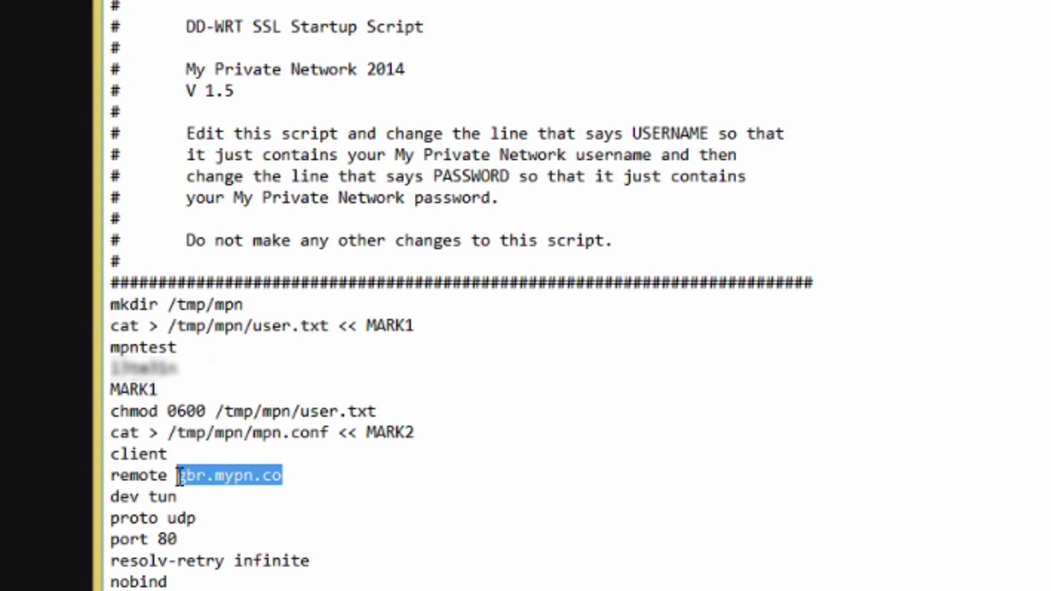
Select all of the startup script text and copy it to the clipboard
right_click(313, 480)
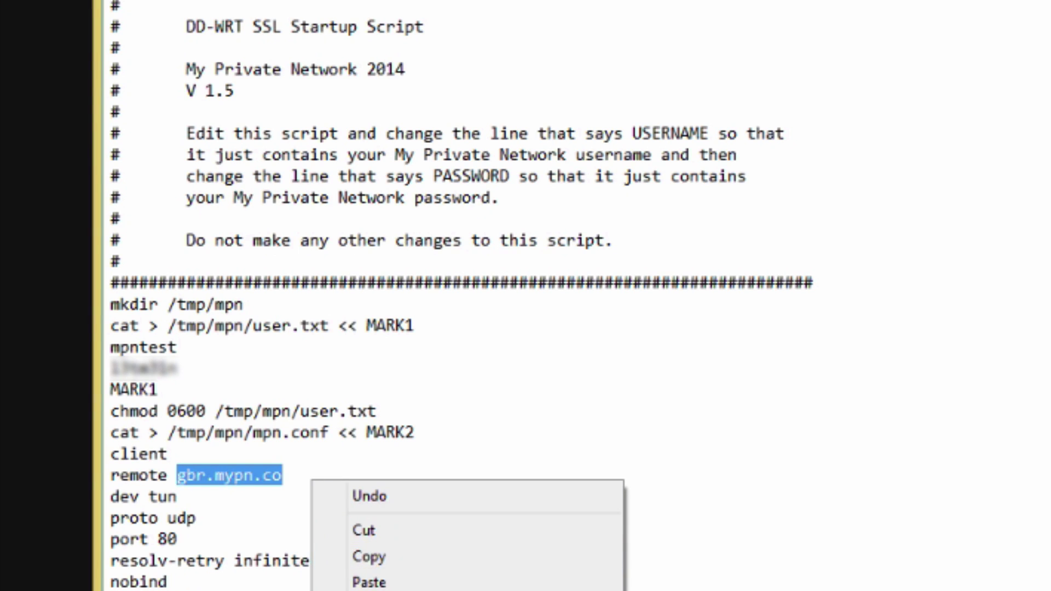
key(ctrl+a)
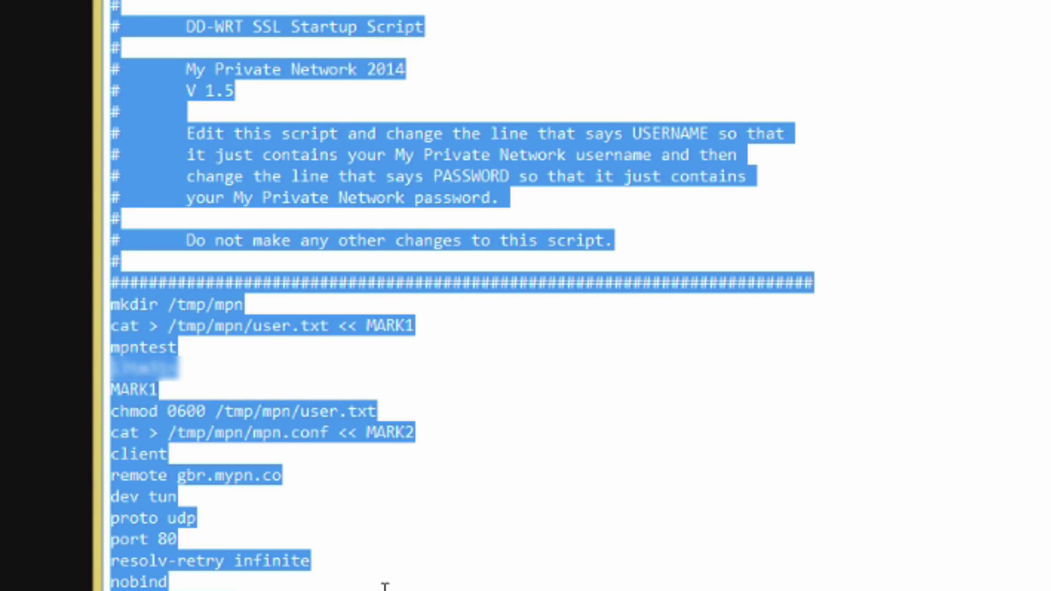
right_click(347, 437)
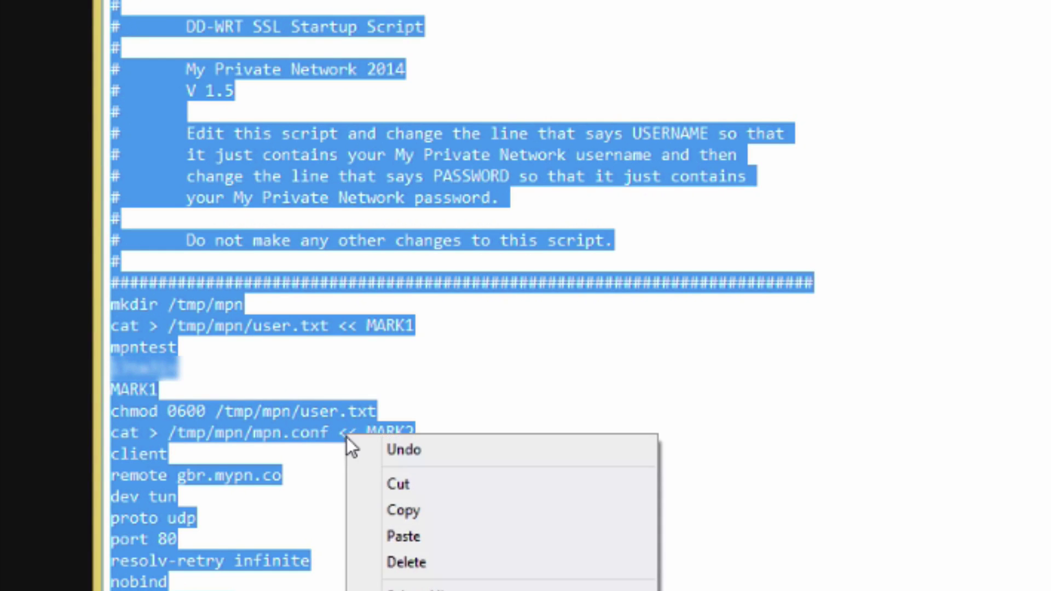
click(460, 512)
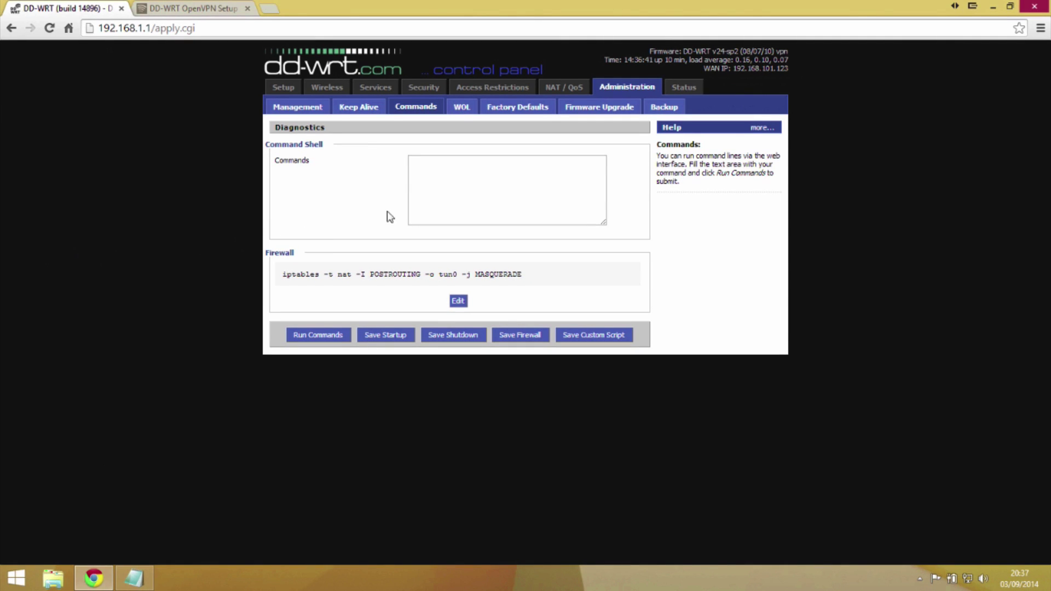
Paste the script into the Commands box and save it as the Startup script
click(442, 188)
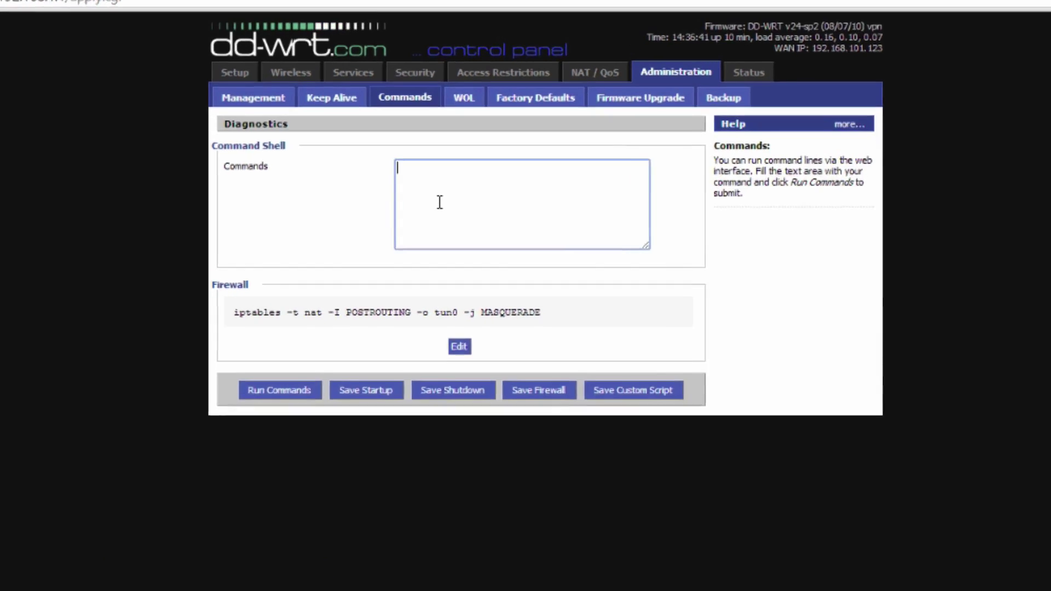
right_click(442, 187)
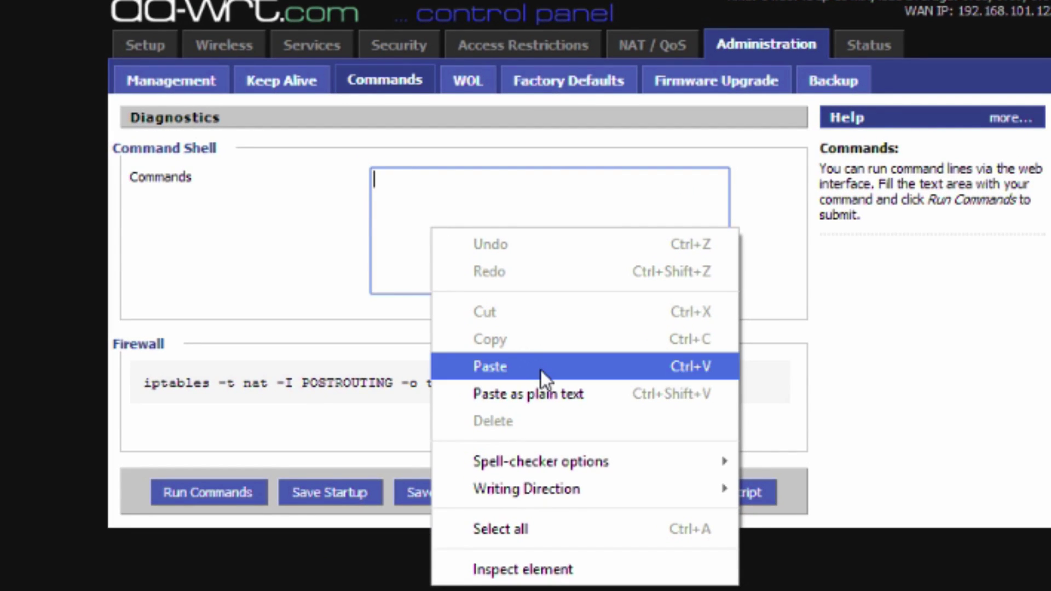
click(542, 371)
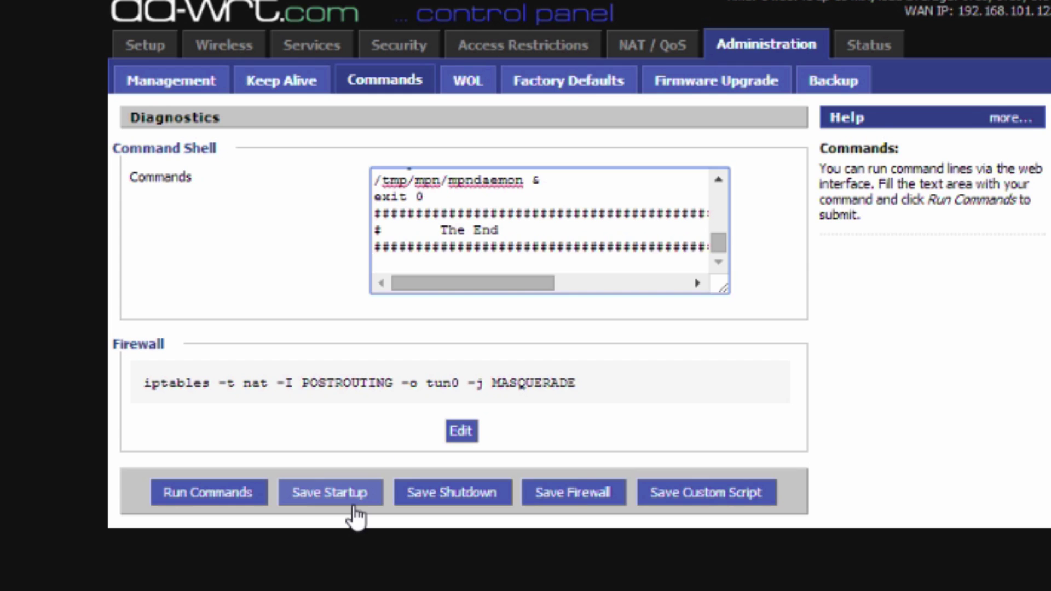
click(356, 515)
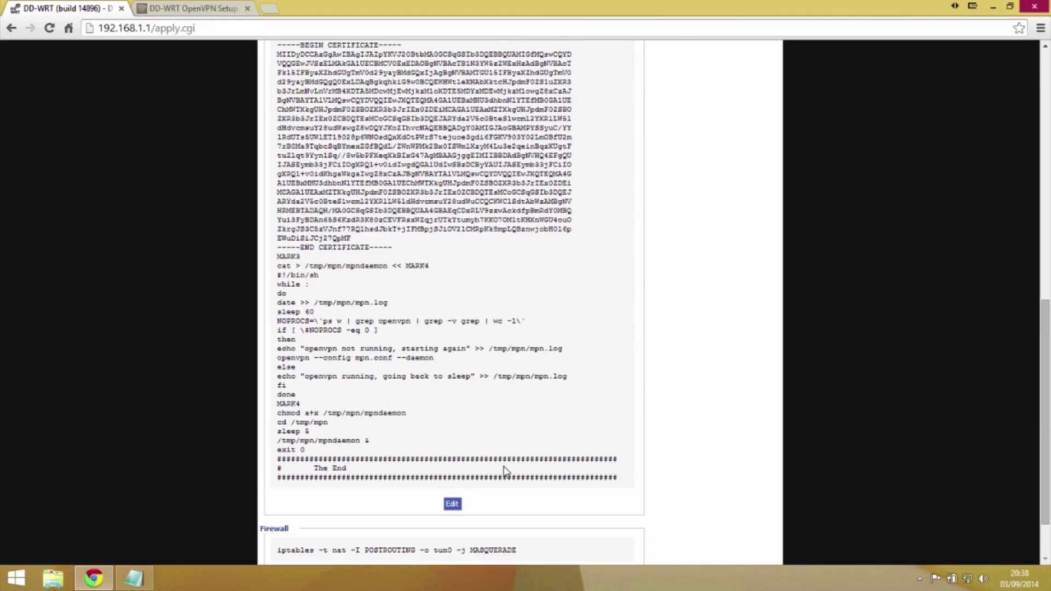
scroll(504, 472, up, 5)
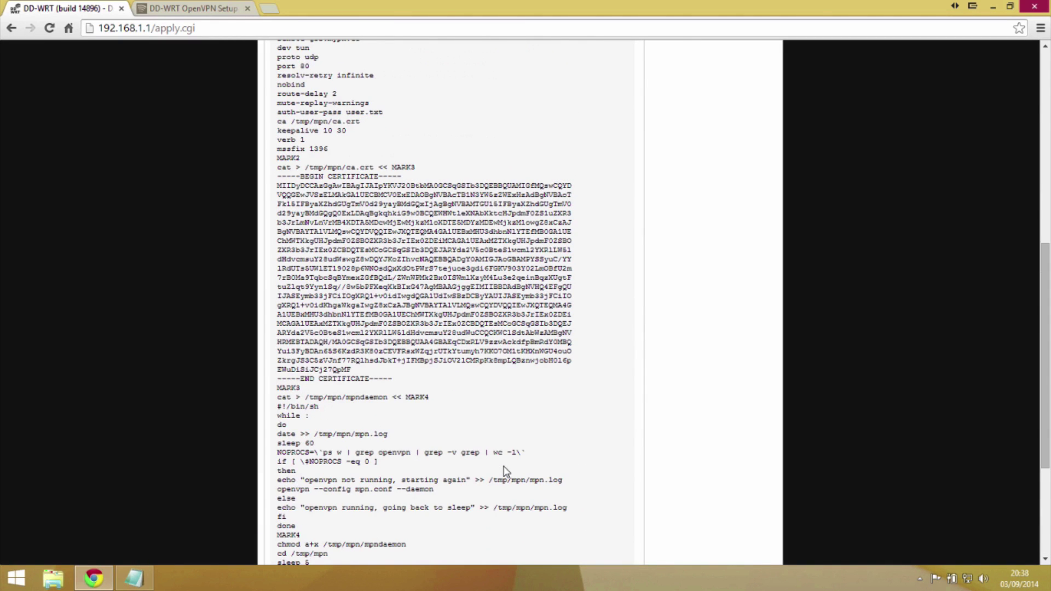
scroll(505, 472, up, 1)
scroll(504, 473, up, 2)
scroll(505, 472, up, 2)
scroll(505, 472, up, 1)
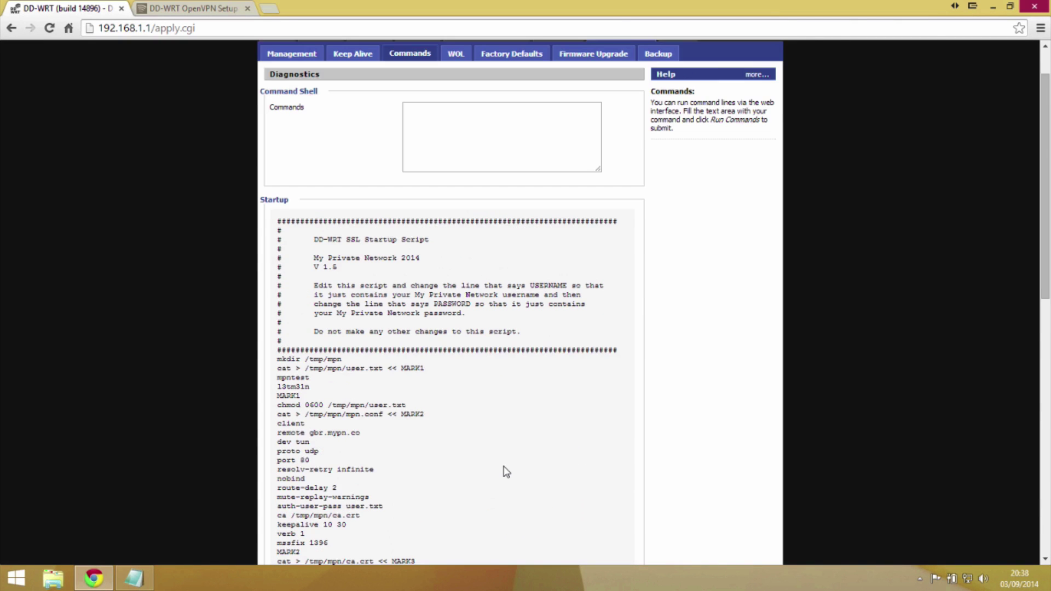
scroll(505, 472, up, 1)
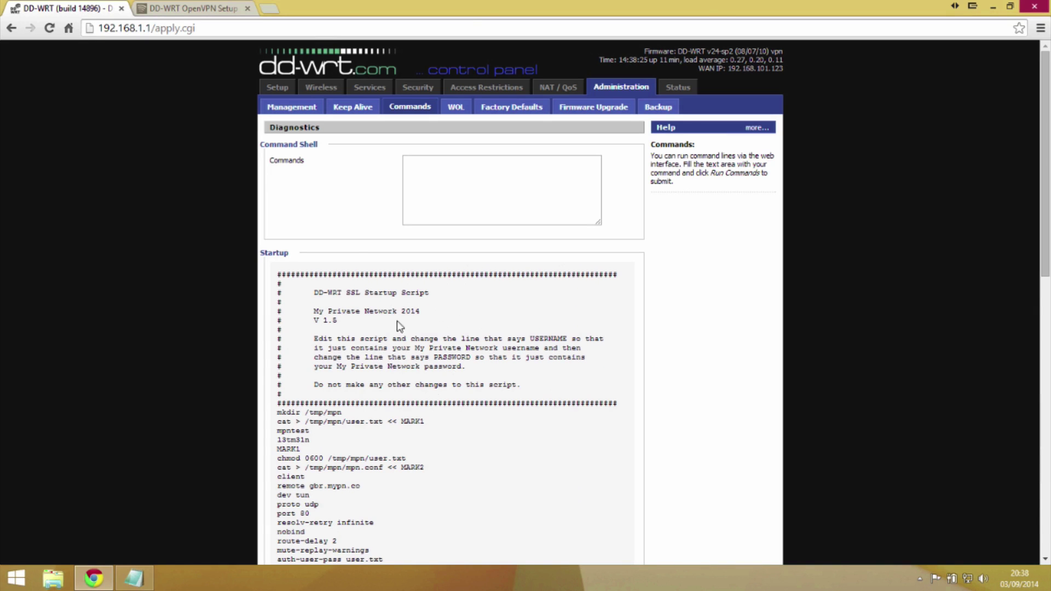
Review the setup guide, confirm the IP still shows Malaysia, and return to DD-WRT
click(194, 9)
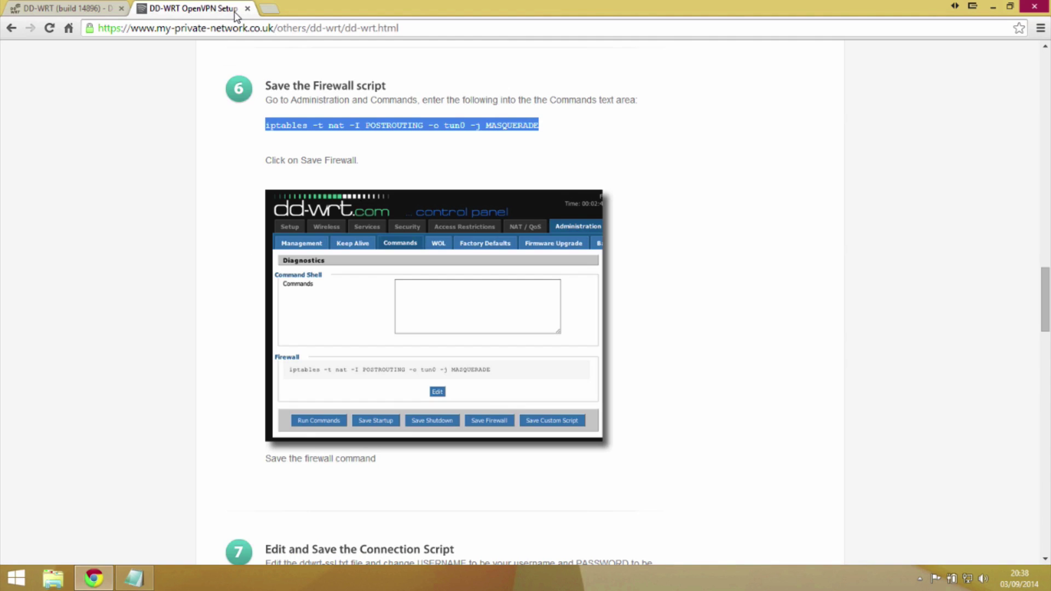
scroll(627, 334, down, 3)
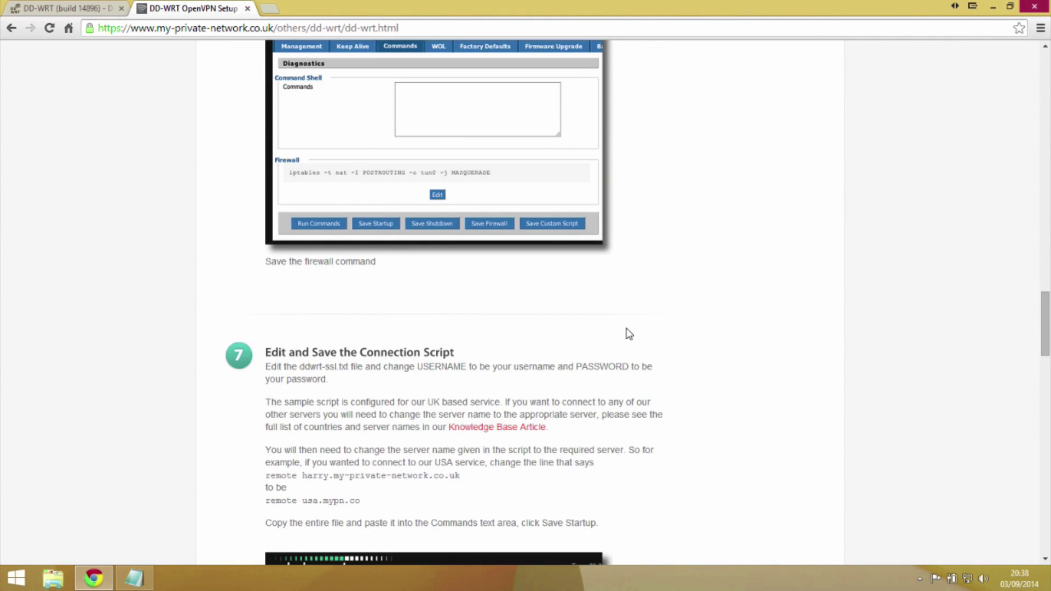
scroll(627, 334, down, 1)
scroll(627, 329, down, 2)
scroll(628, 328, down, 2)
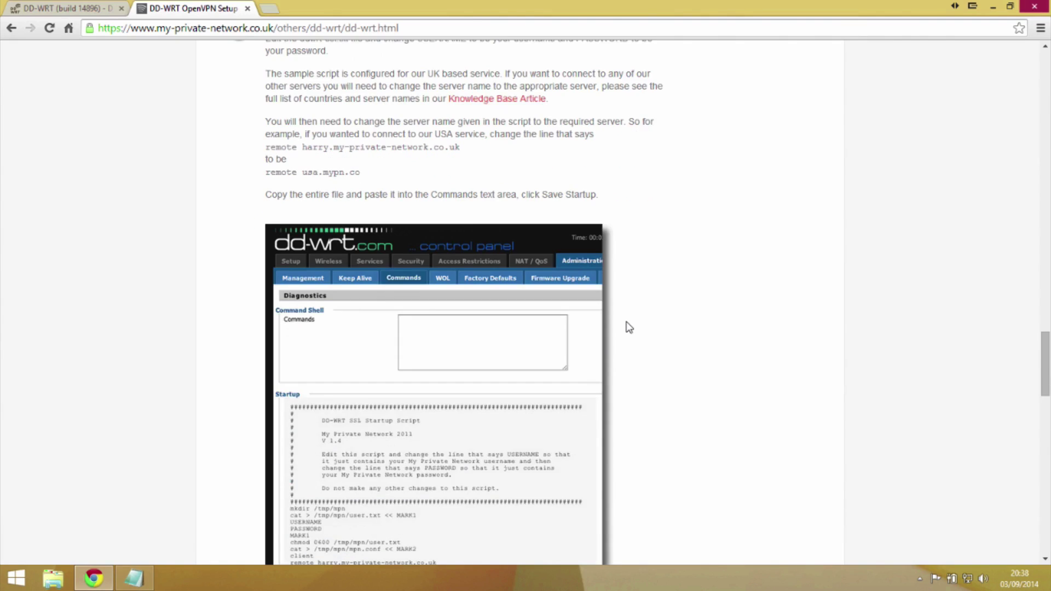
scroll(626, 328, down, 1)
scroll(626, 328, down, 3)
scroll(626, 328, down, 2)
scroll(627, 328, down, 2)
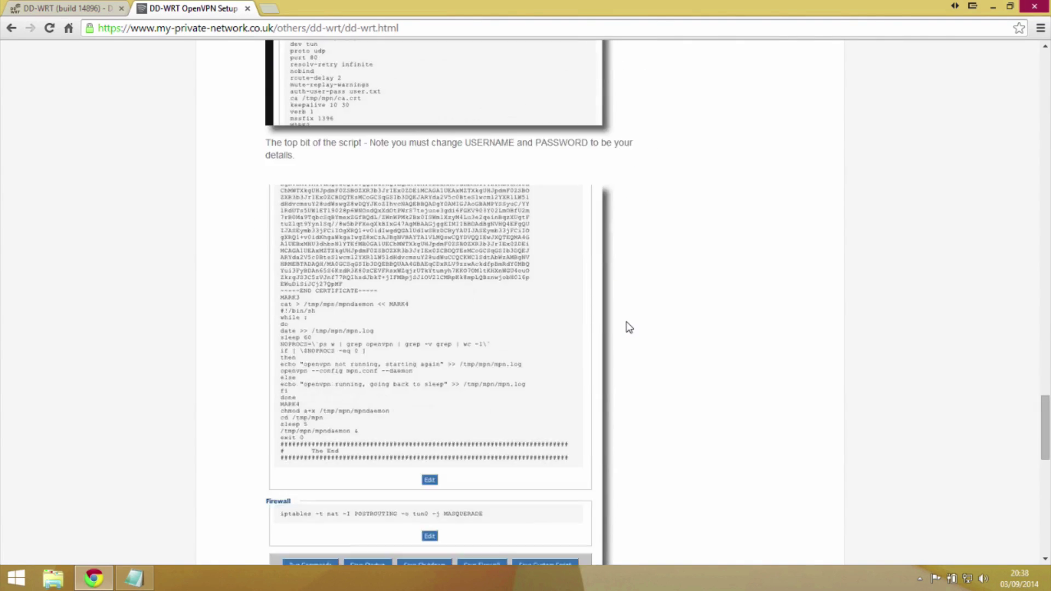
scroll(627, 327, down, 2)
scroll(626, 328, down, 2)
scroll(626, 325, down, 3)
scroll(627, 322, down, 2)
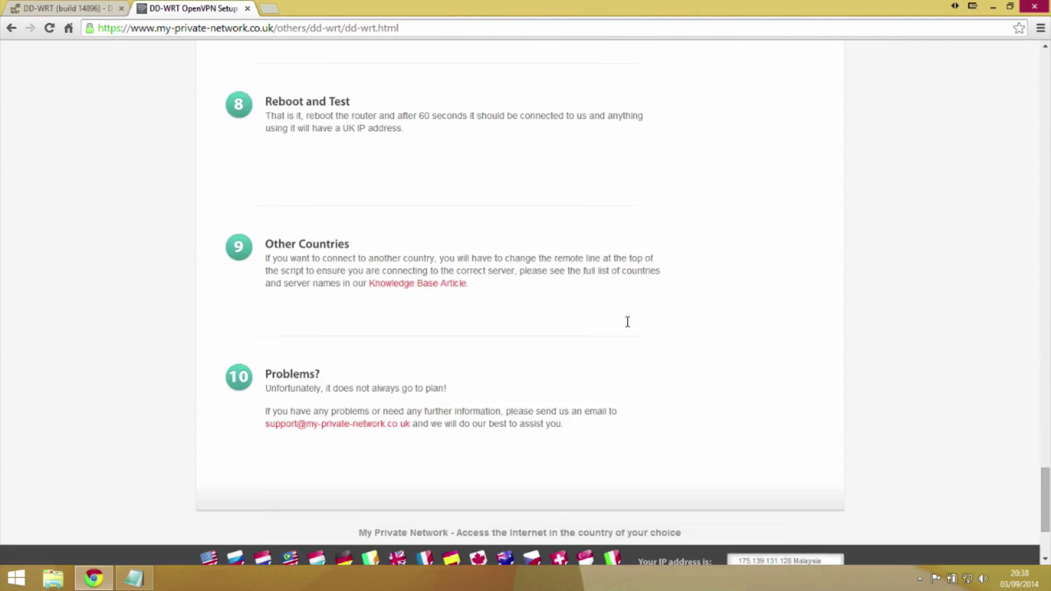
scroll(627, 323, down, 1)
click(797, 498)
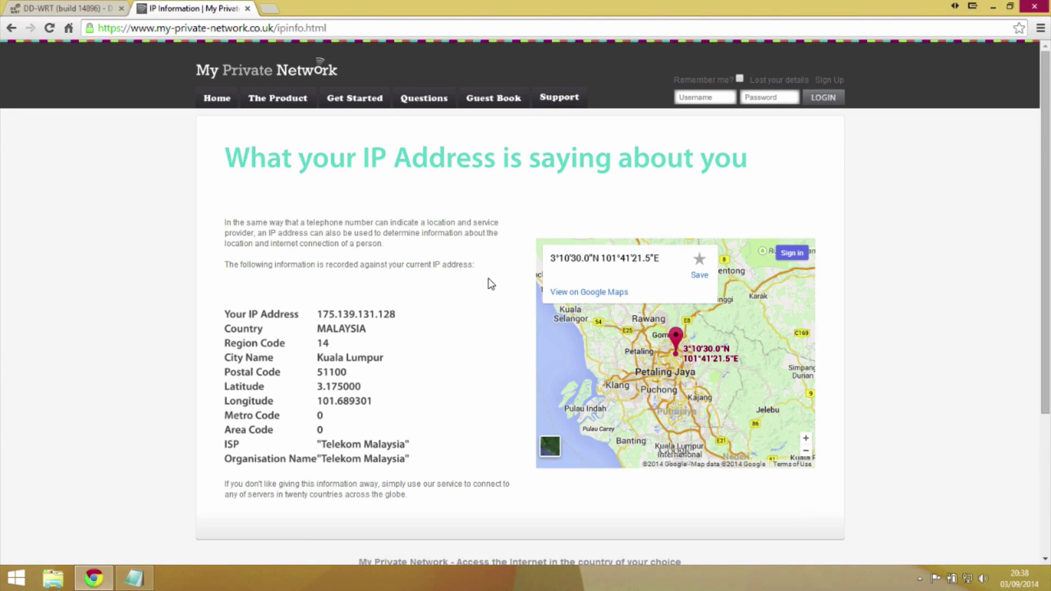
click(112, 14)
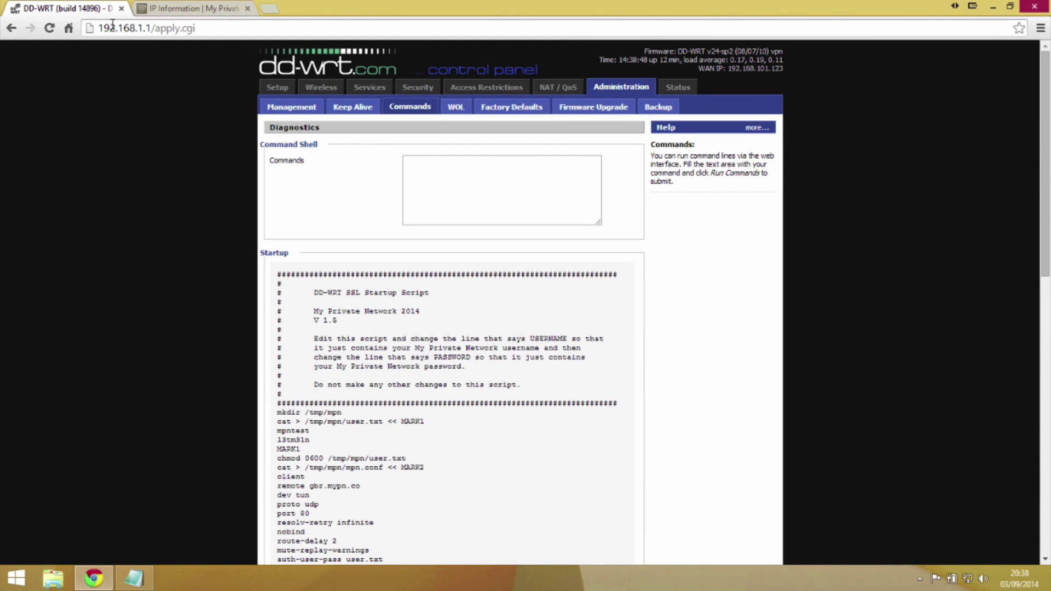
Reboot the router from Administration > Management
click(293, 116)
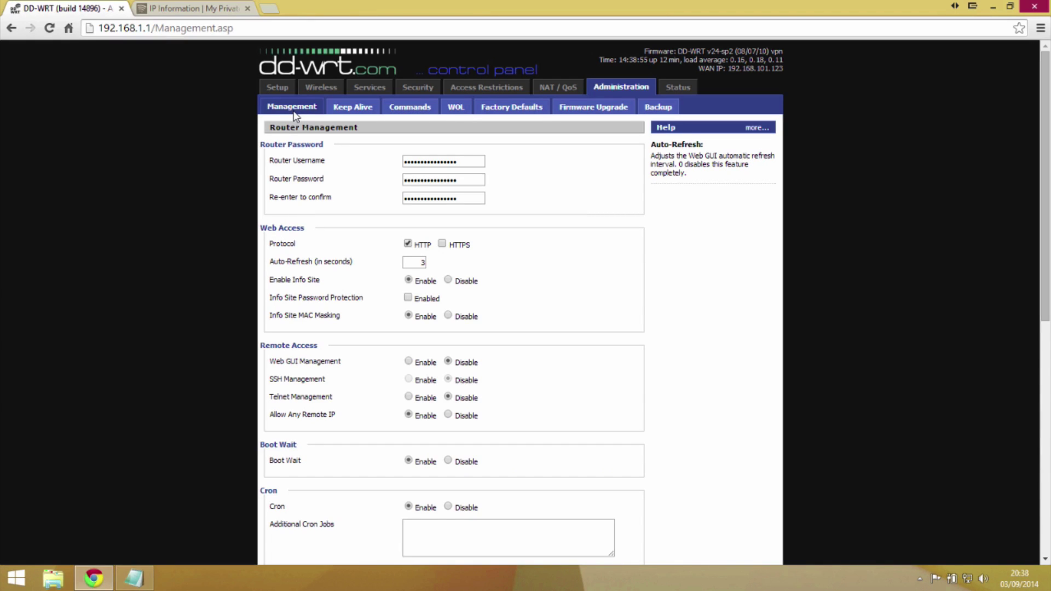
scroll(344, 173, down, 1)
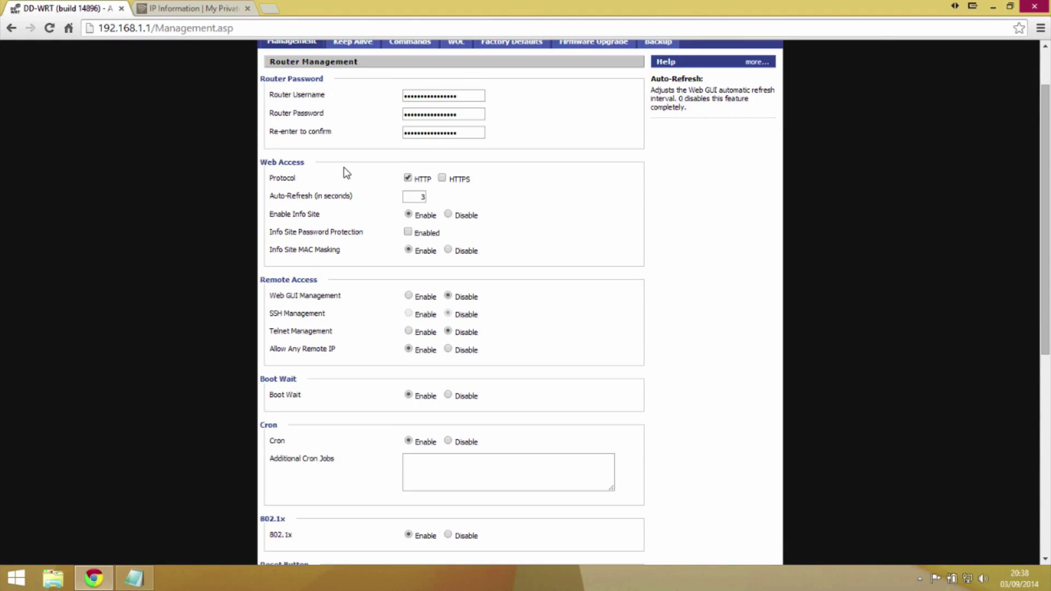
scroll(345, 172, down, 1)
scroll(344, 173, down, 1)
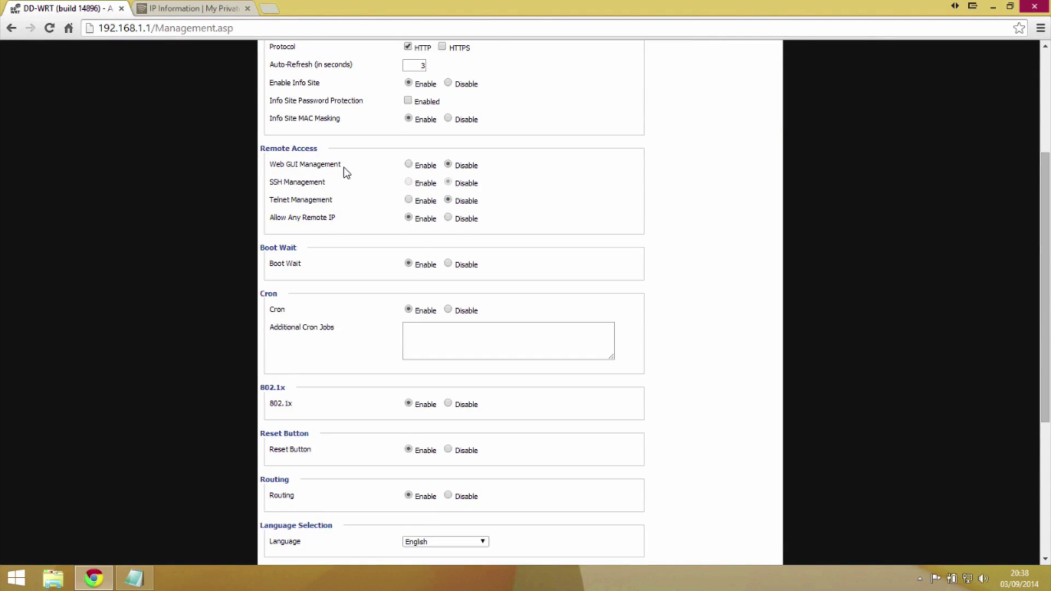
scroll(346, 172, down, 1)
scroll(345, 172, down, 1)
scroll(346, 173, down, 1)
scroll(345, 173, down, 1)
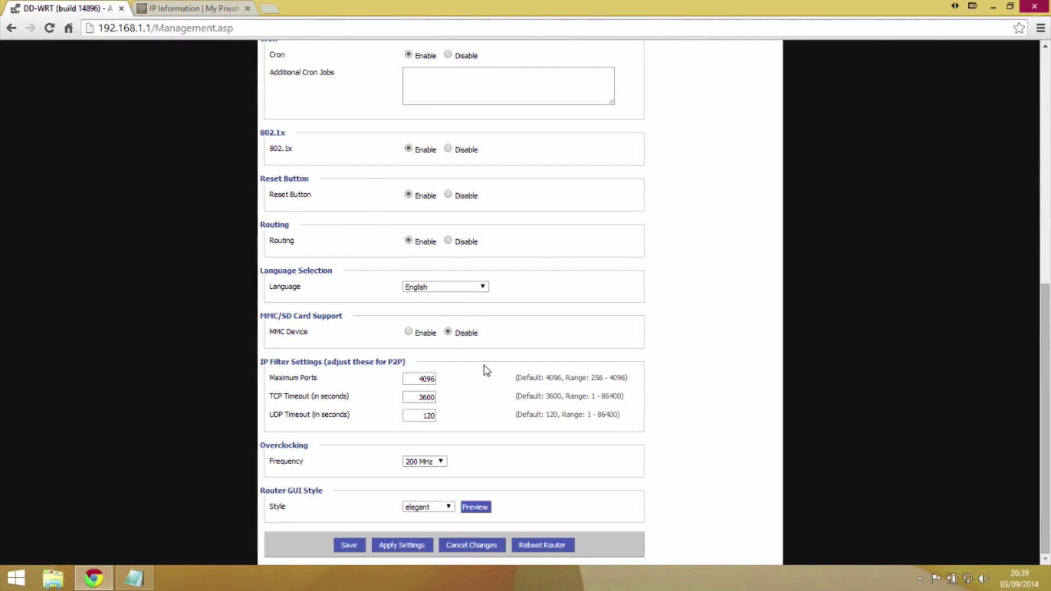
click(569, 551)
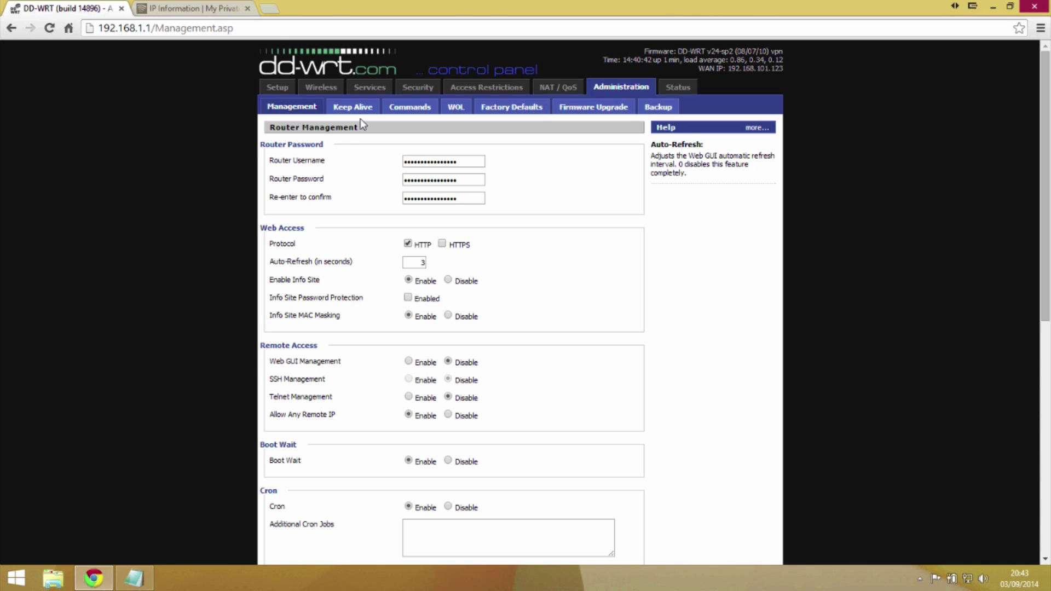
Reload the IP Information page to show the UK address 109.104.87.106
click(234, 8)
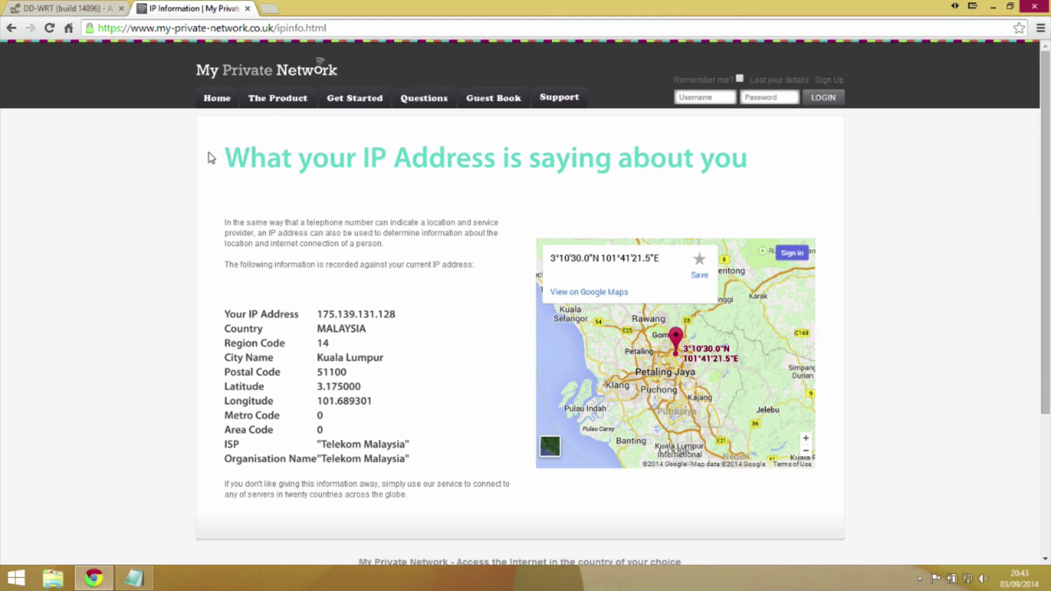
click(52, 29)
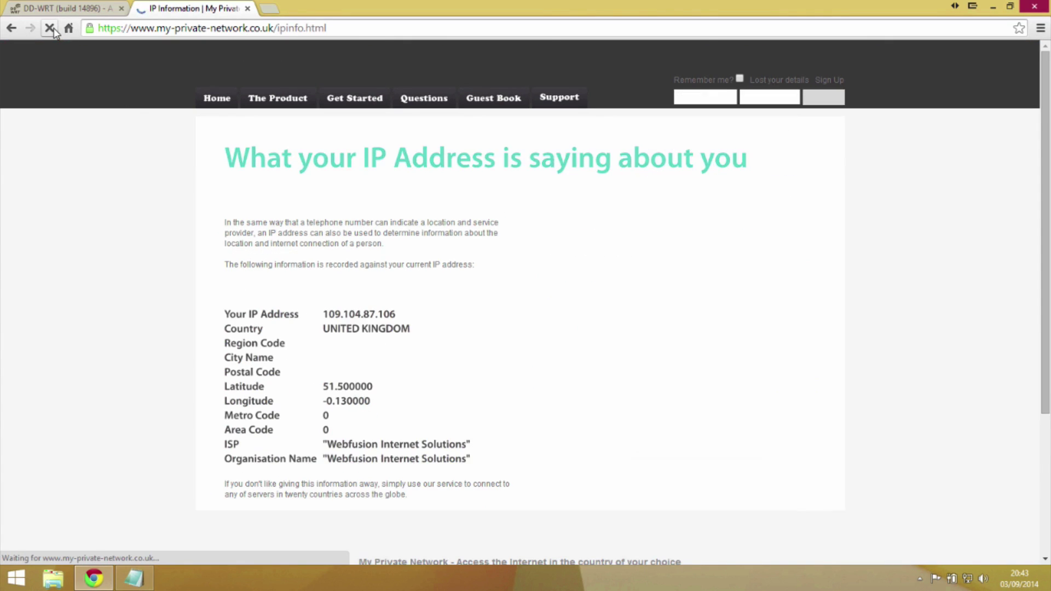